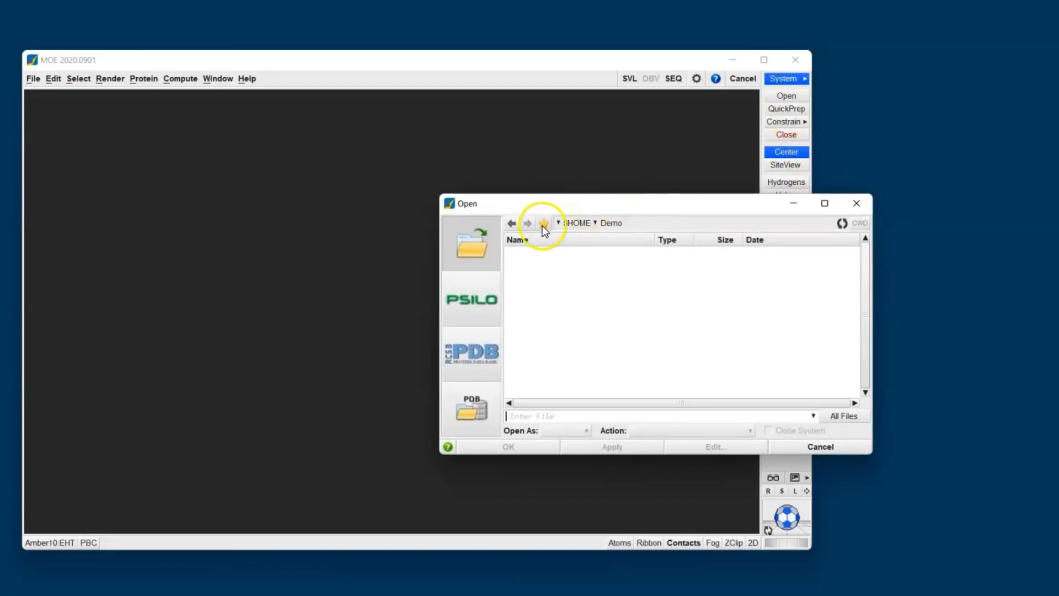
# Step: Open 1m17.pdb.gz from the MOE sample mol folder and load it with the default PDB settings
pyautogui.click(544, 225)
pyautogui.click(563, 270)
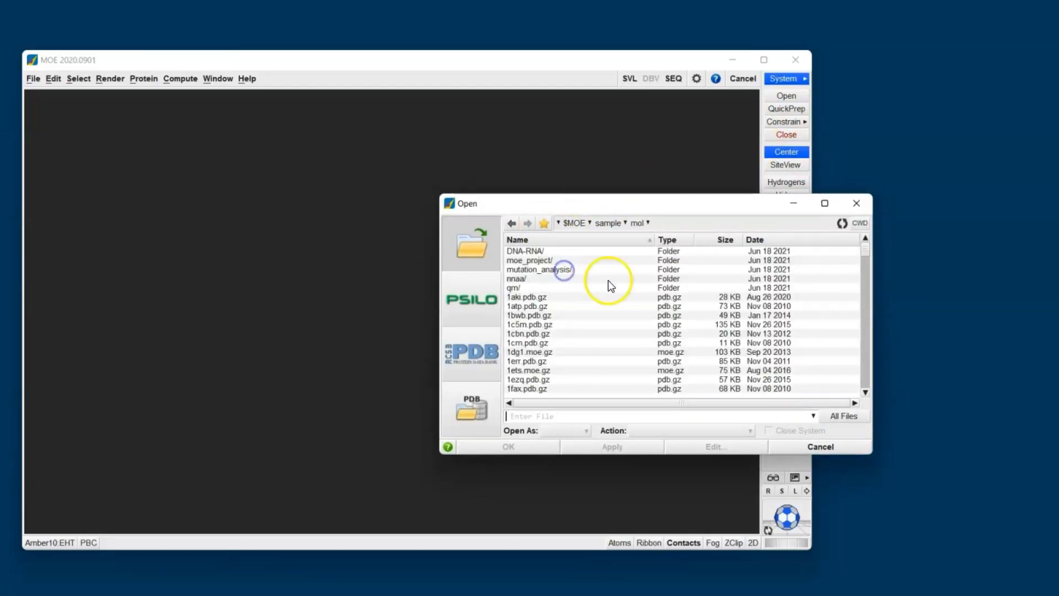
pyautogui.scroll(-8, 609, 285)
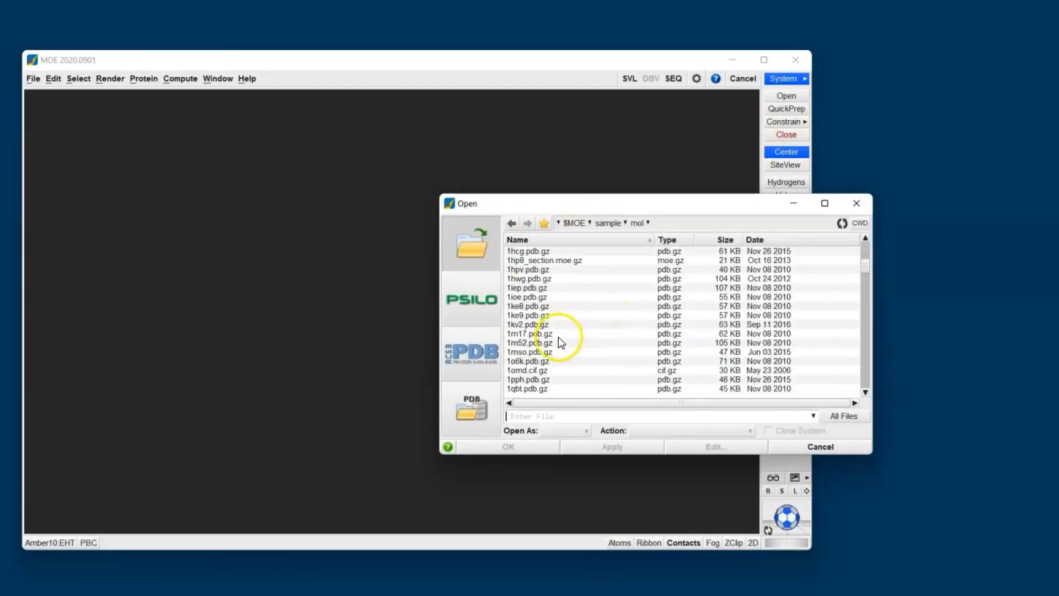
pyautogui.click(558, 334)
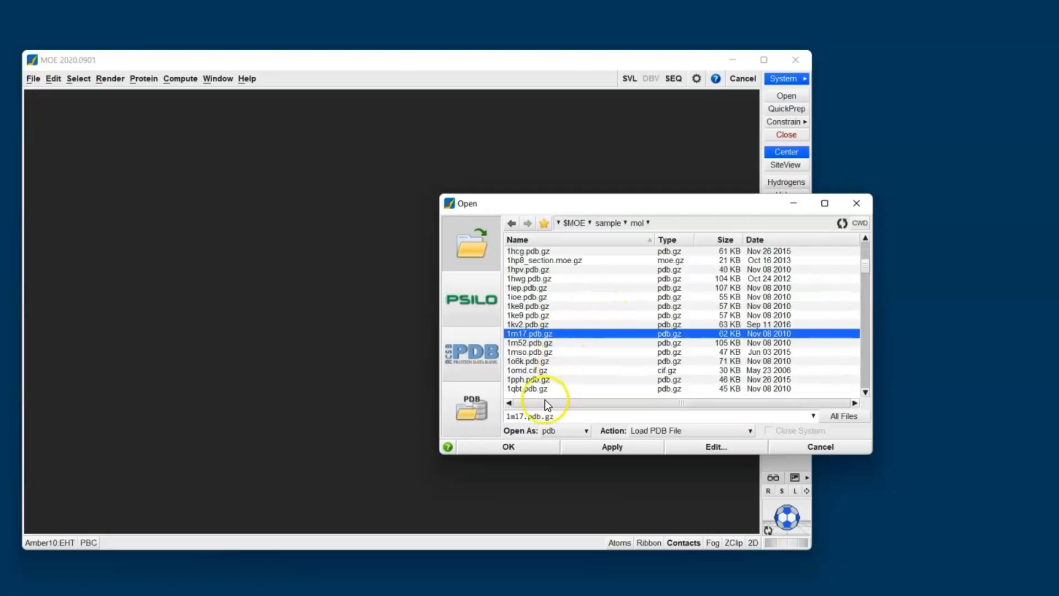
pyautogui.click(525, 446)
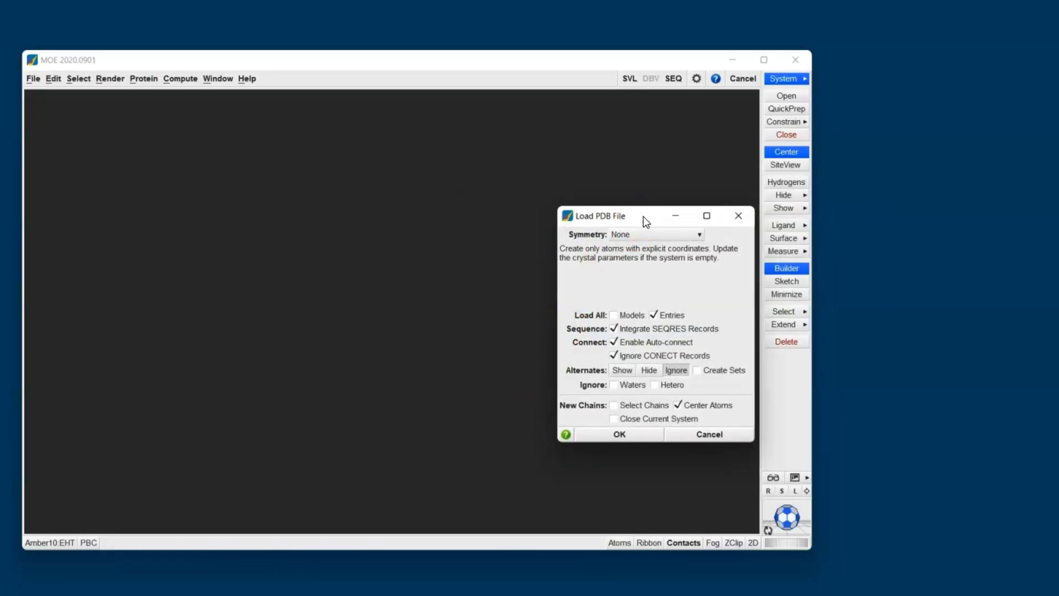
pyautogui.click(610, 433)
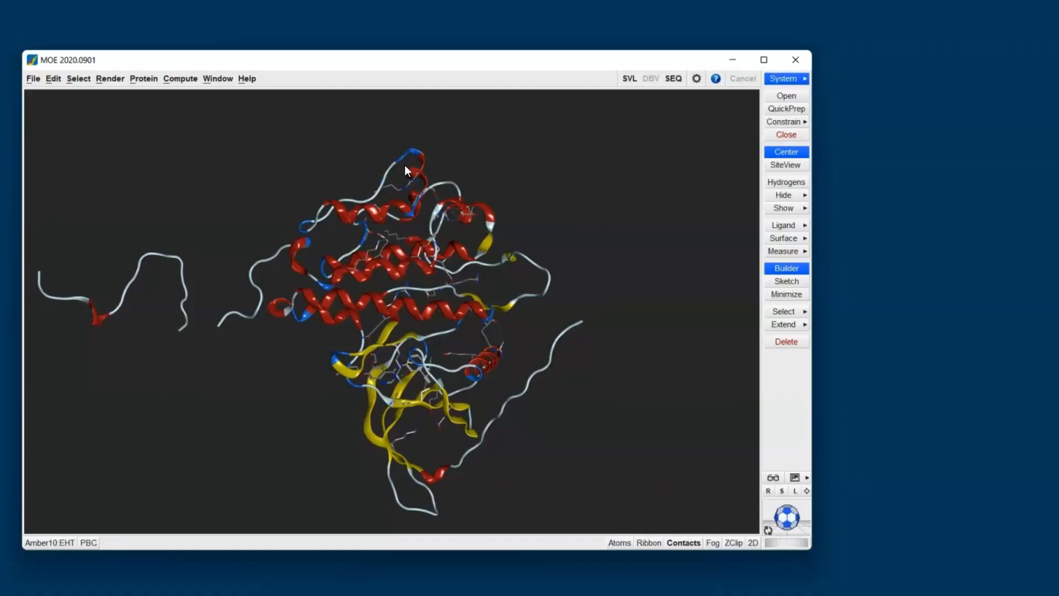
# Step: Focus on the ligand binding site and run QuickPrep with its default settings
pyautogui.click(780, 167)
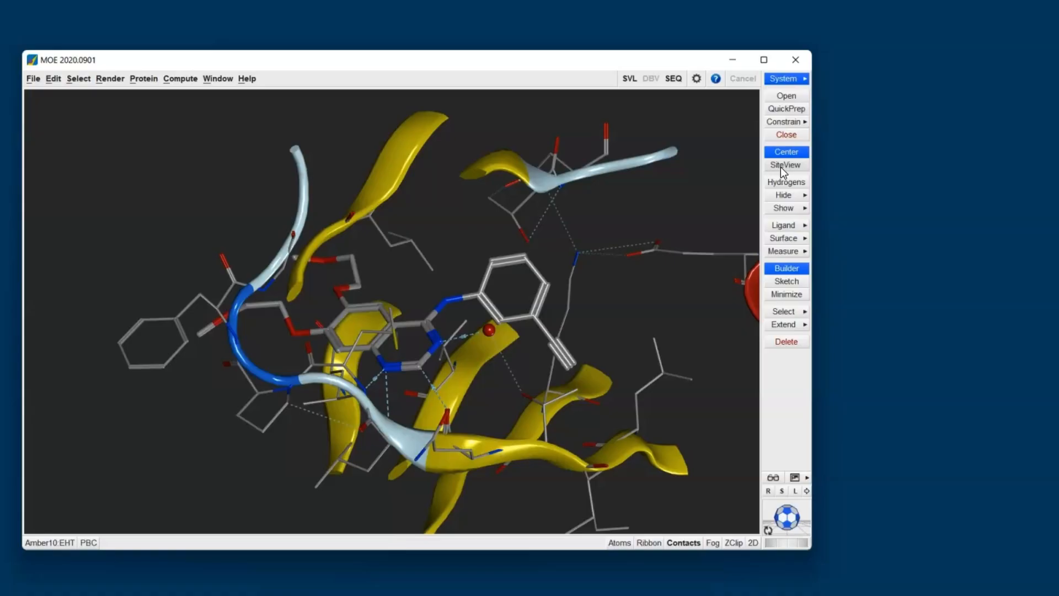
pyautogui.click(786, 119)
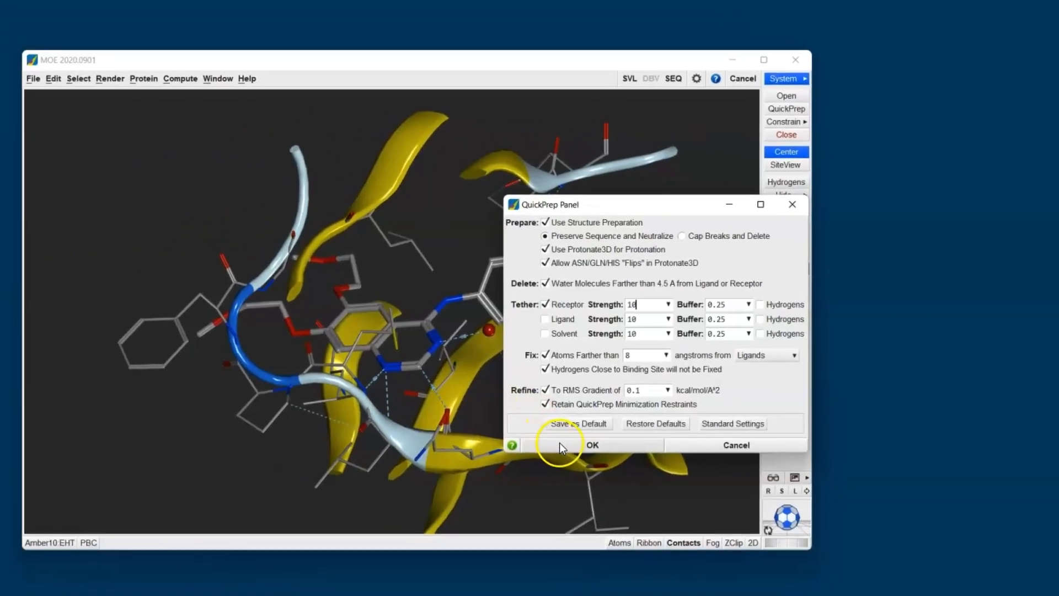
pyautogui.click(432, 464)
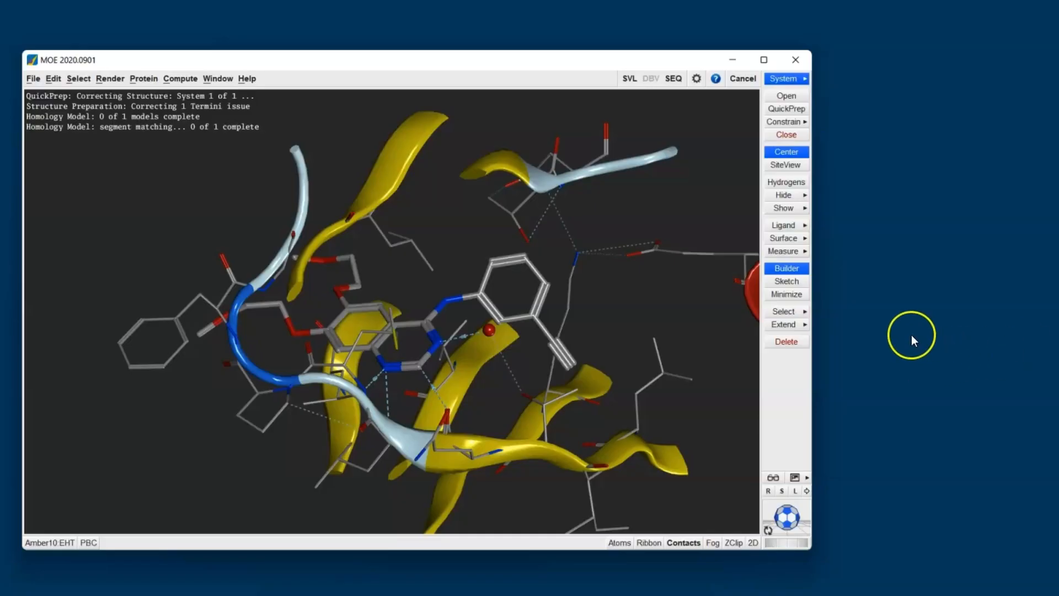
pyautogui.click(796, 111)
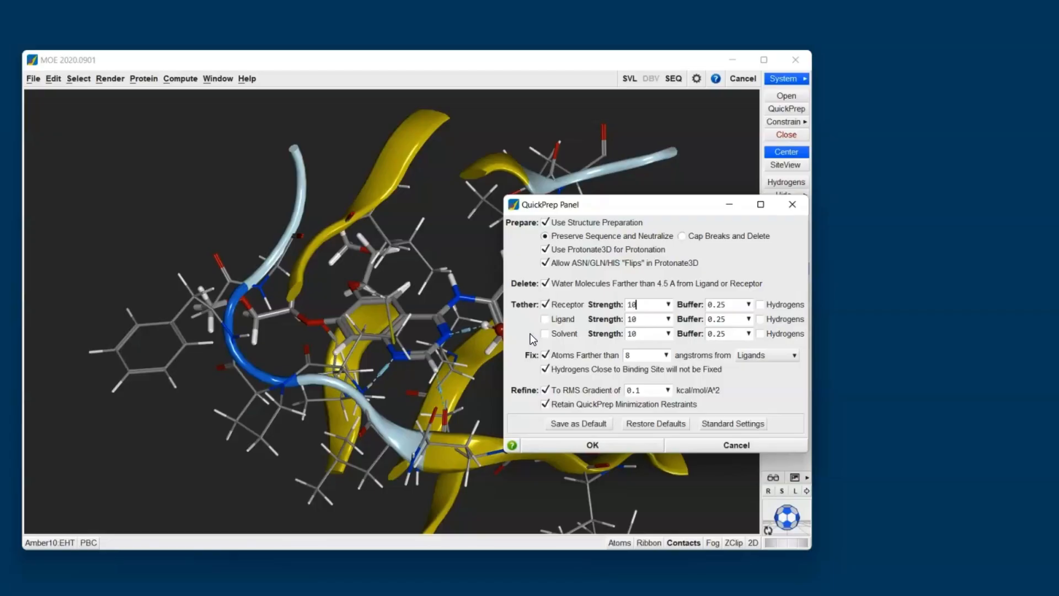
pyautogui.click(529, 367)
pyautogui.click(720, 448)
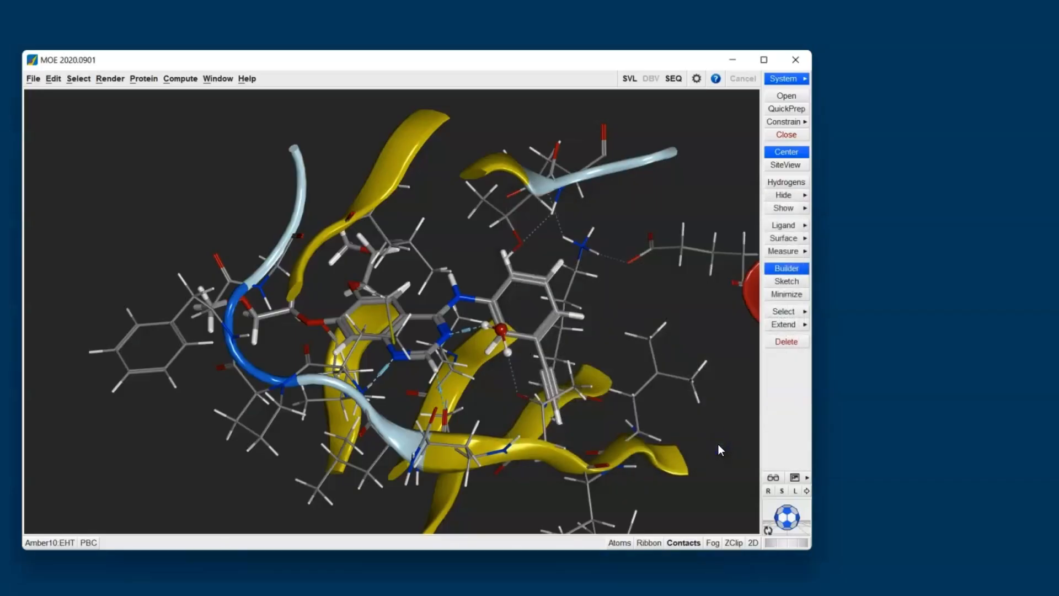
# Step: Open the System Manager as a docked panel and toggle the ligand's atom selection on and off
pyautogui.click(792, 83)
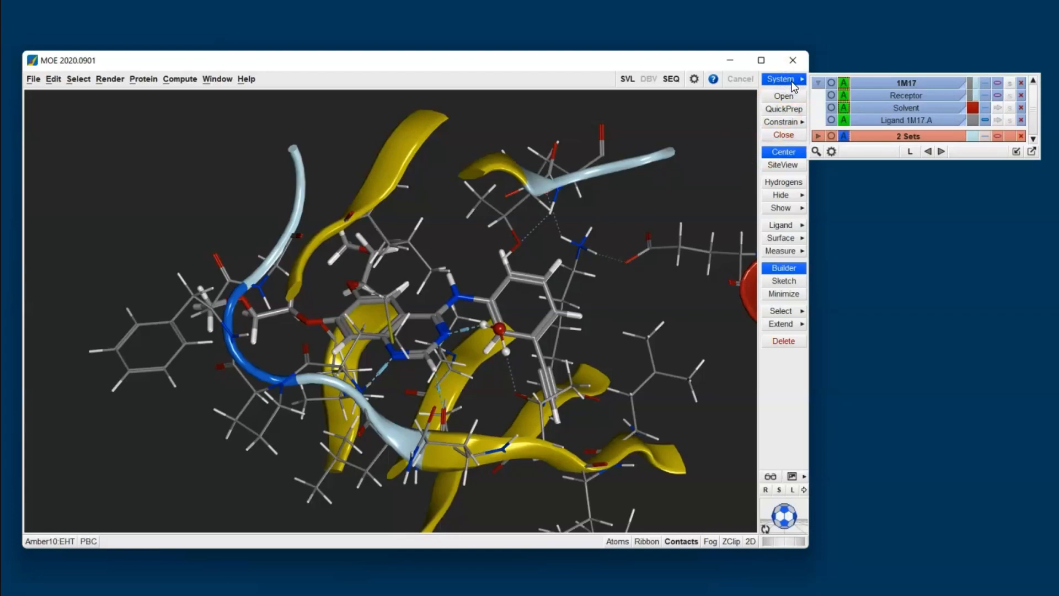
pyautogui.click(1015, 152)
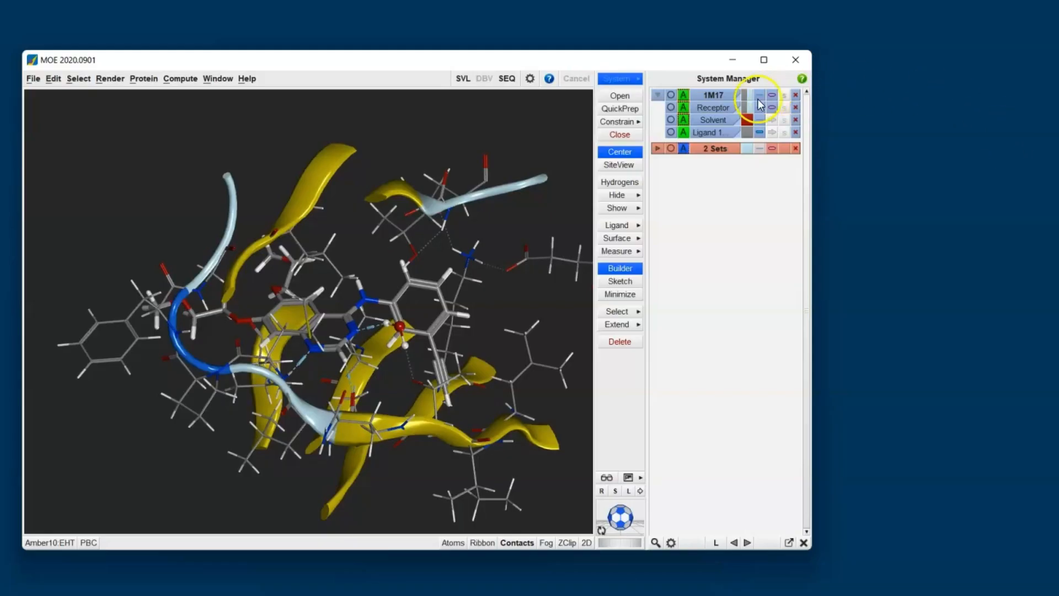
pyautogui.click(725, 108)
pyautogui.click(726, 108)
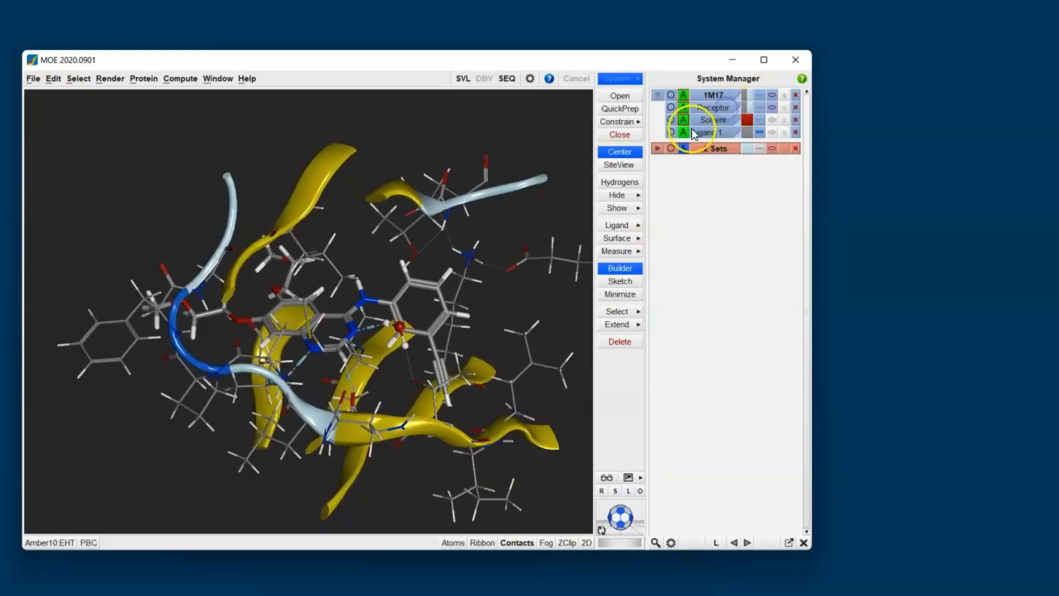
pyautogui.click(671, 132)
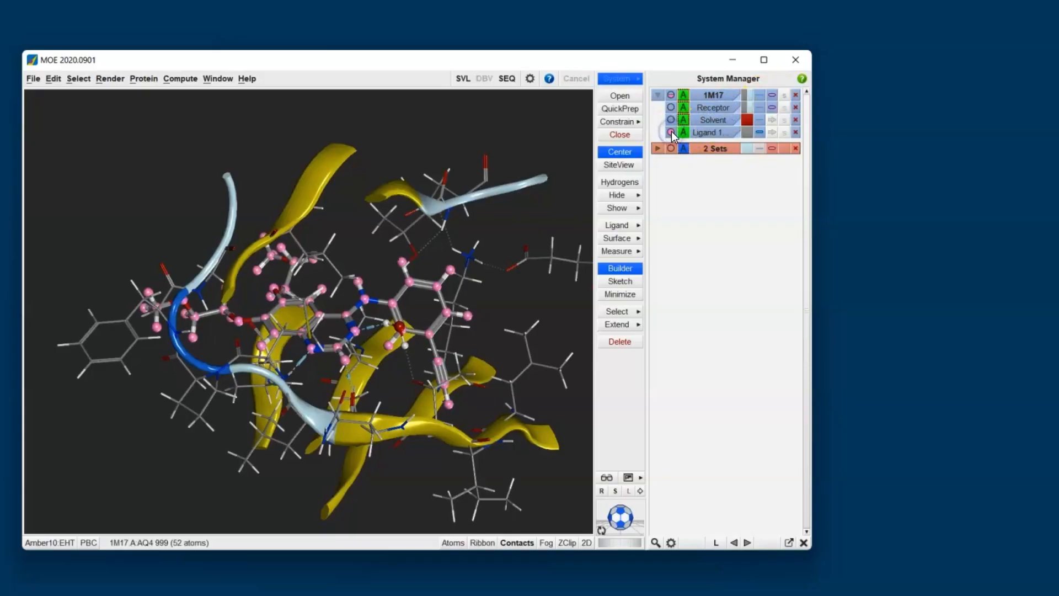
pyautogui.click(671, 132)
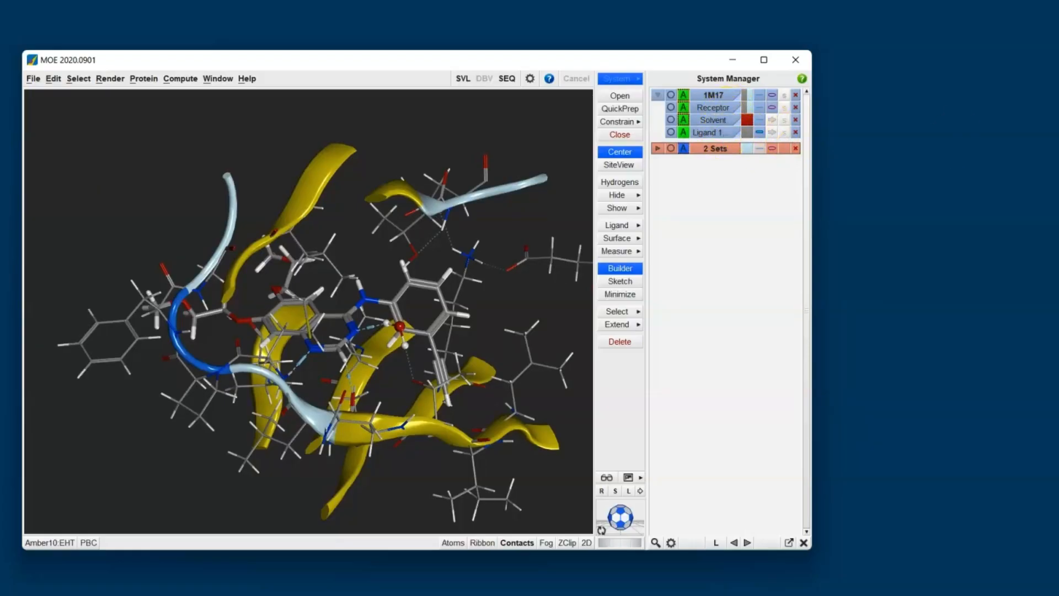
# Step: Hide the receptor ribbon, leaving its atoms displayed, and colour the ligand magenta
pyautogui.click(772, 110)
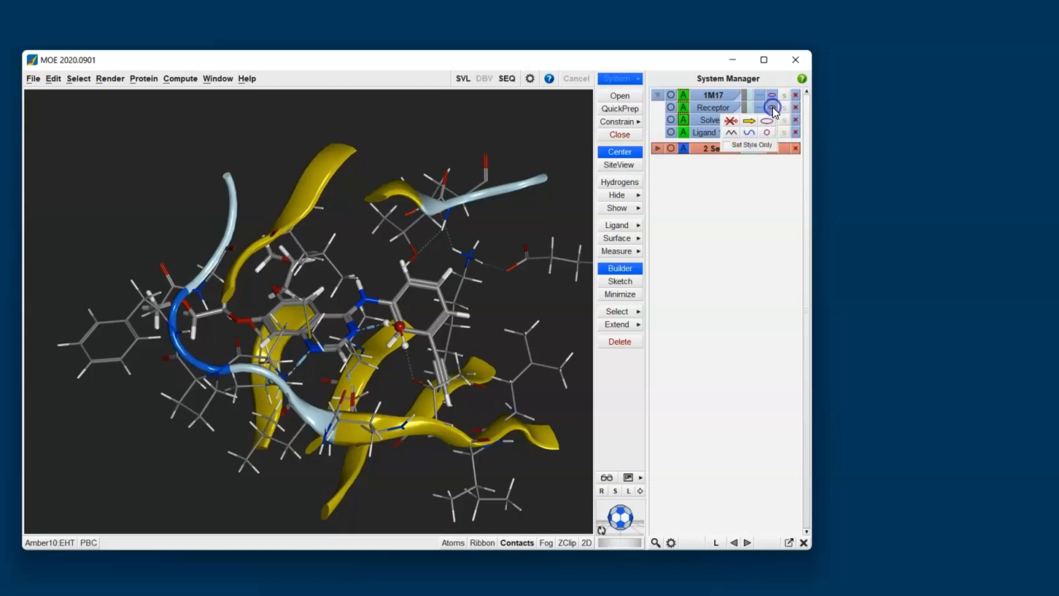
pyautogui.click(731, 121)
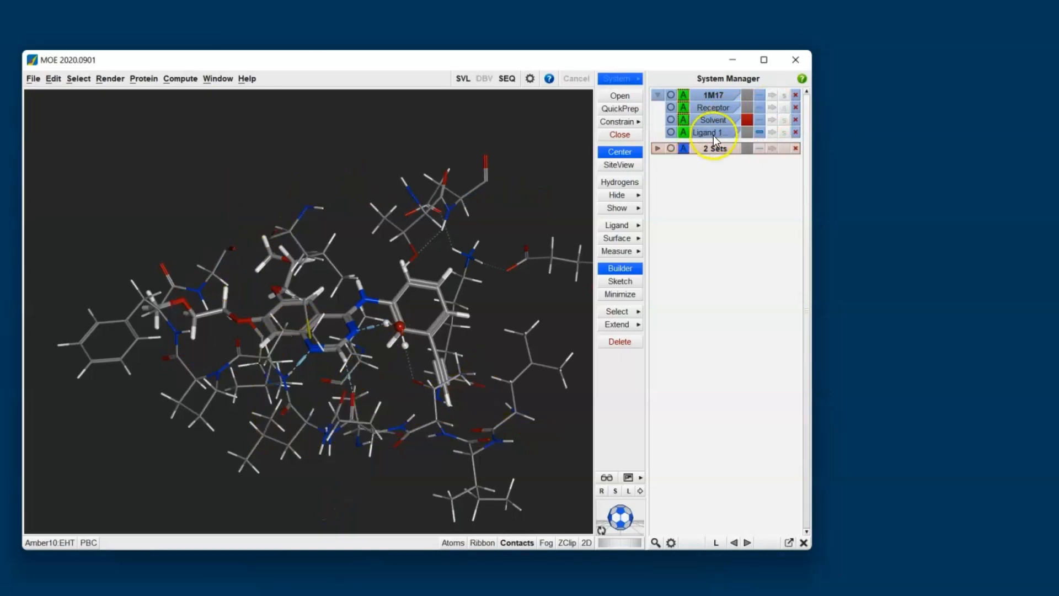
pyautogui.click(747, 135)
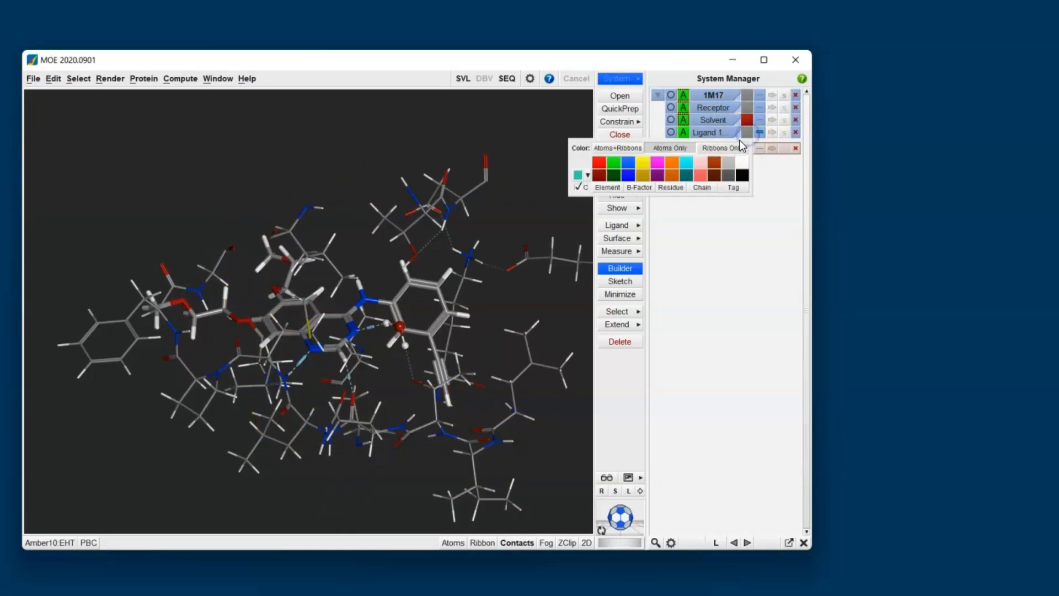
pyautogui.click(658, 163)
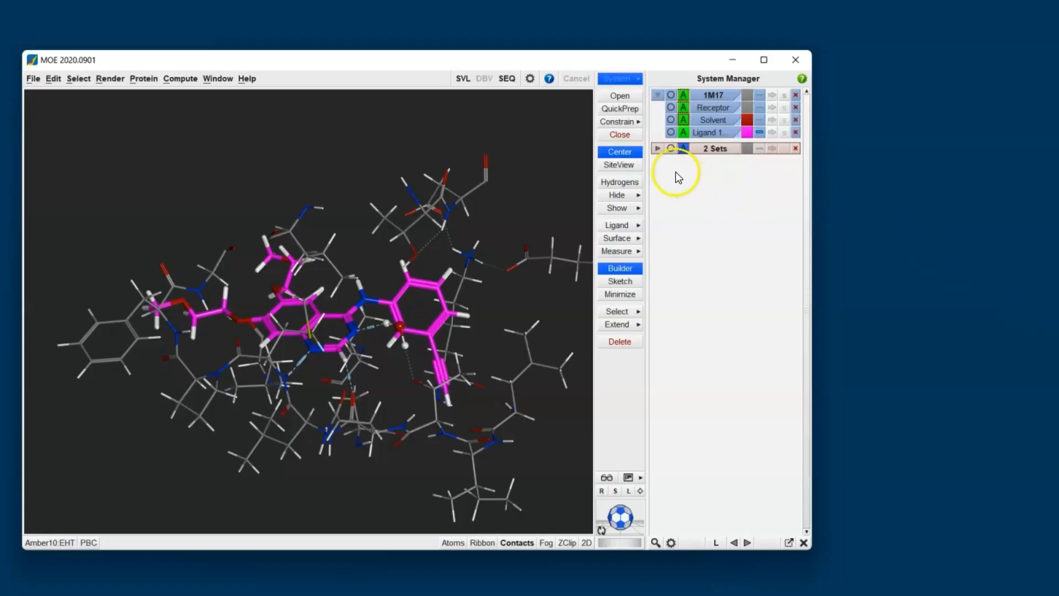
# Step: Reduce the displayed hydrogens to polar hydrogens only
pyautogui.click(637, 185)
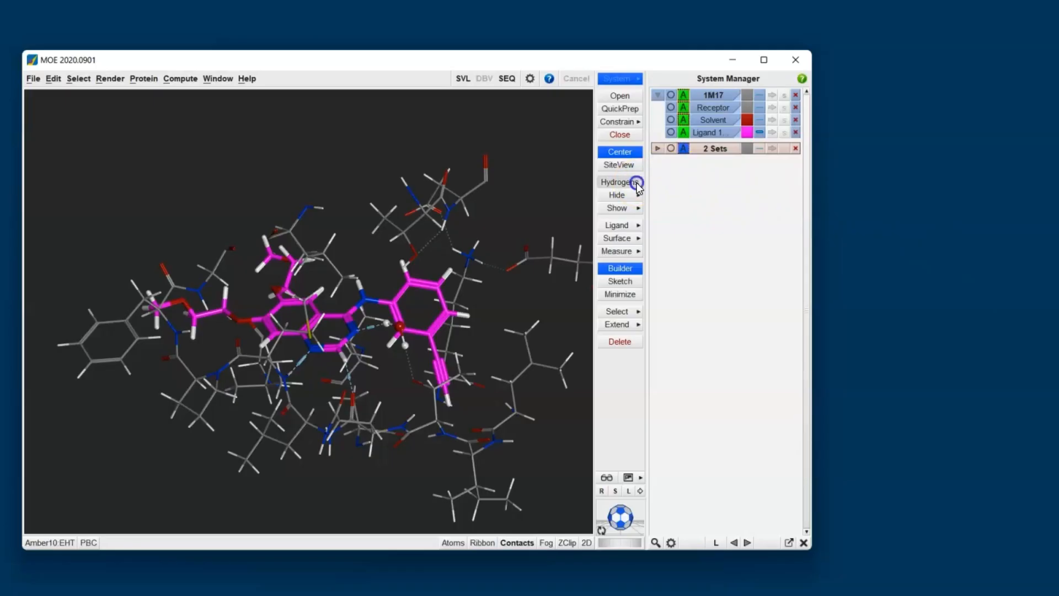
pyautogui.click(635, 184)
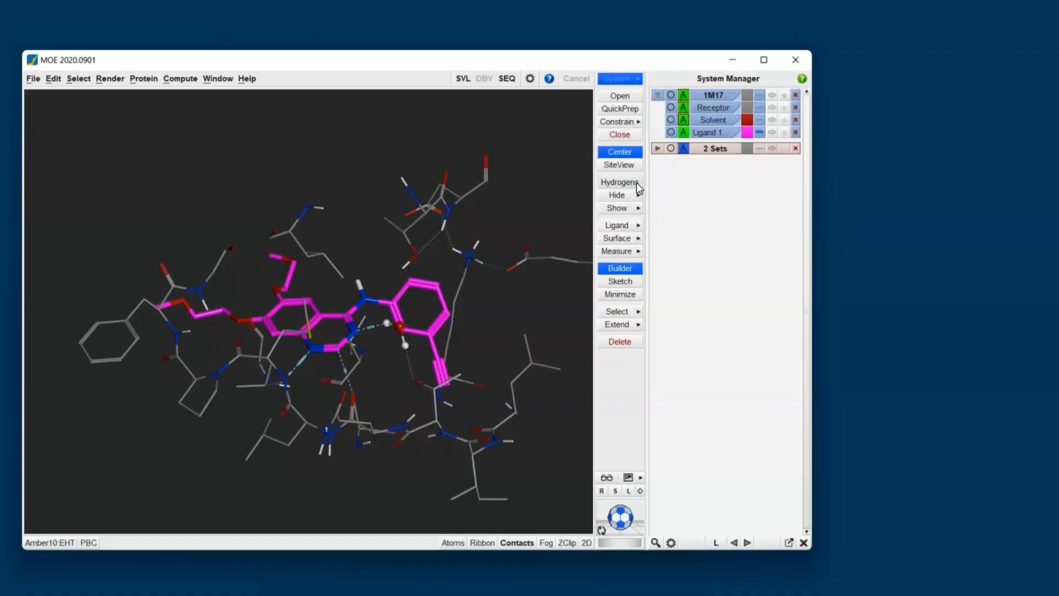
# Step: Cycle the hydrogen-bond contact labels through energies, distances and back to no labels
pyautogui.scroll(4, 643, 190)
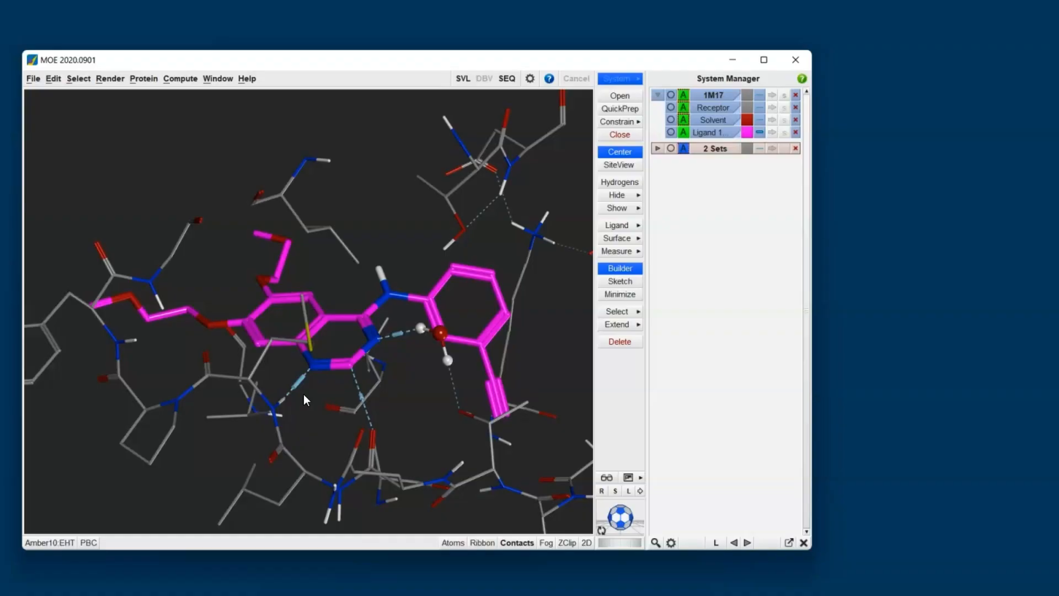
pyautogui.click(517, 542)
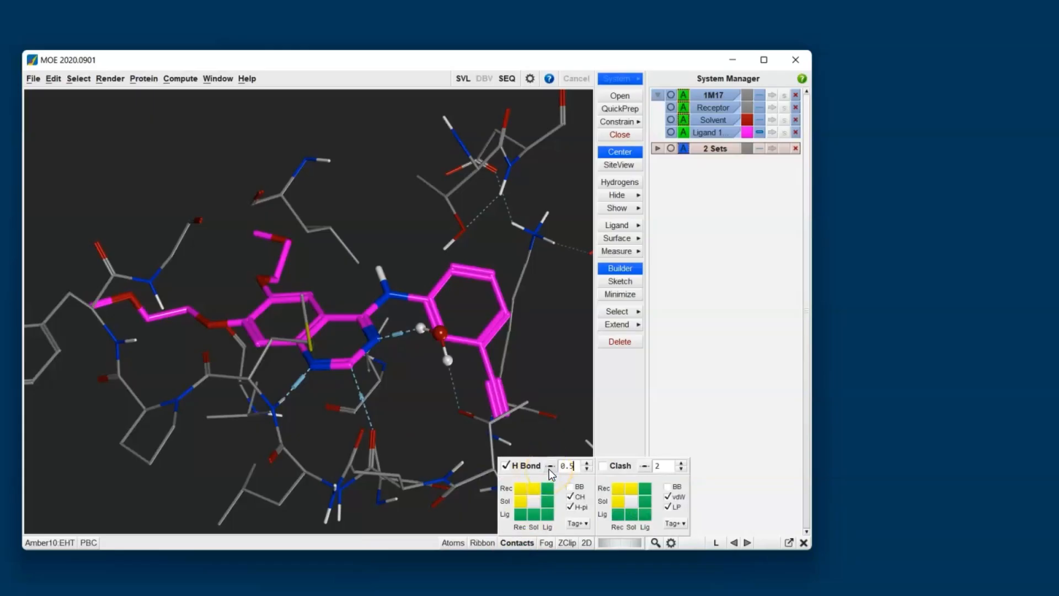
pyautogui.click(549, 467)
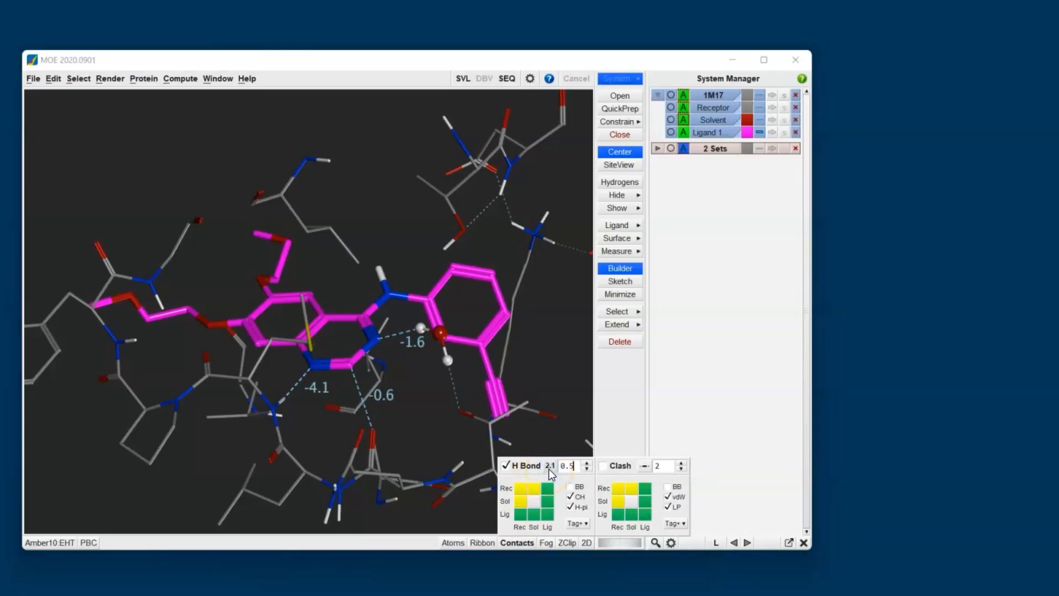
pyautogui.click(549, 467)
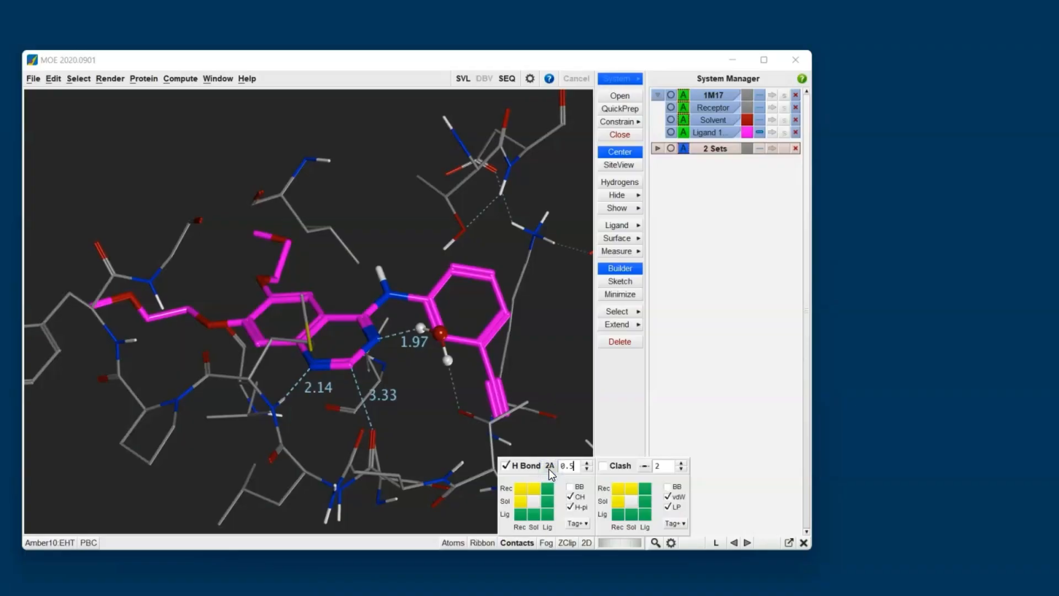
pyautogui.click(549, 467)
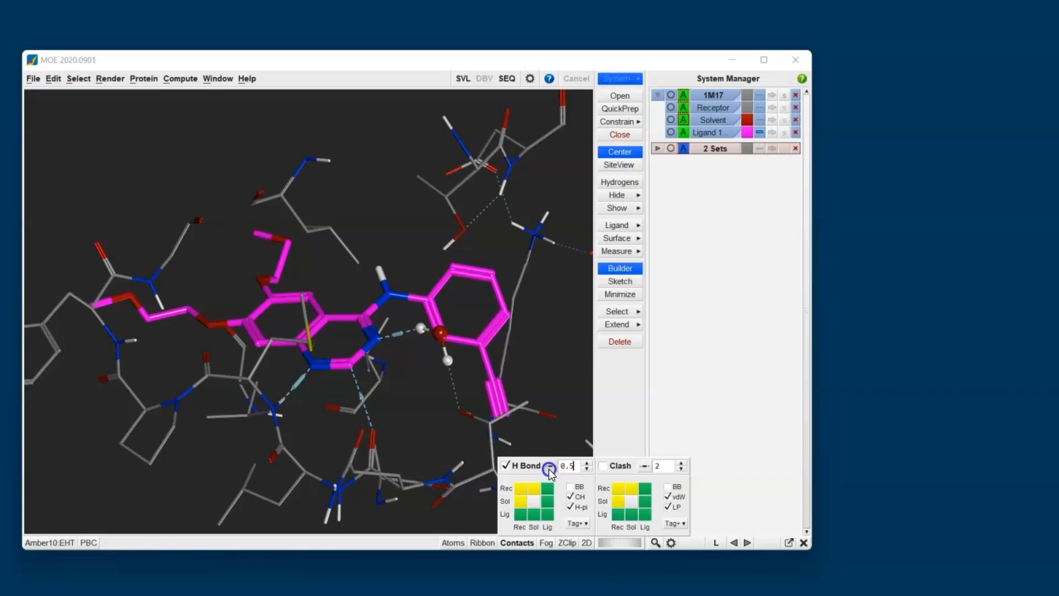
pyautogui.click(548, 378)
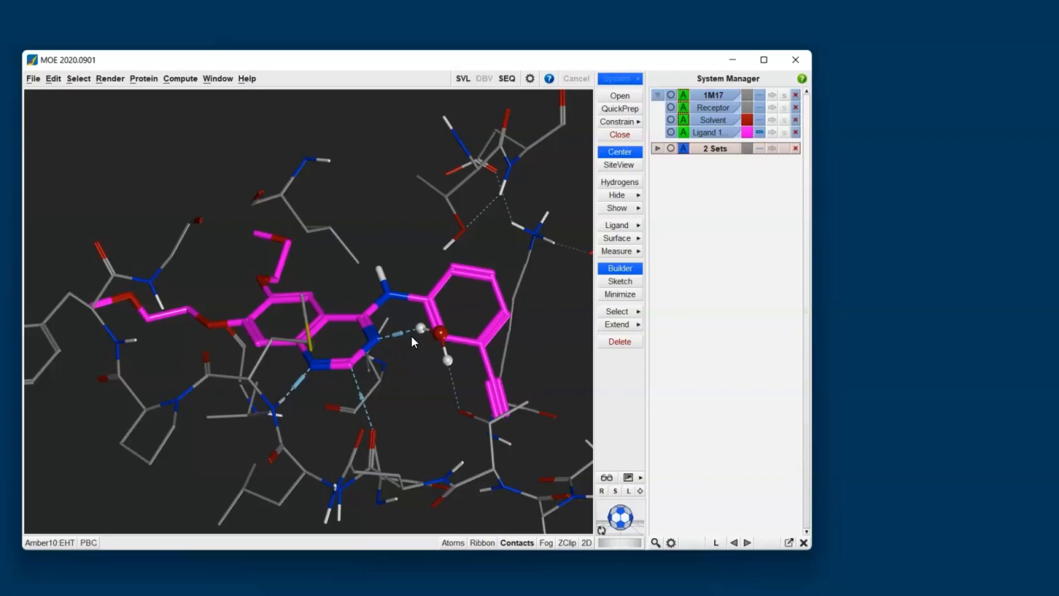
# Step: Open the Ligand Interactions 2D diagram for the ligand and close it
pyautogui.click(620, 227)
pyautogui.click(671, 228)
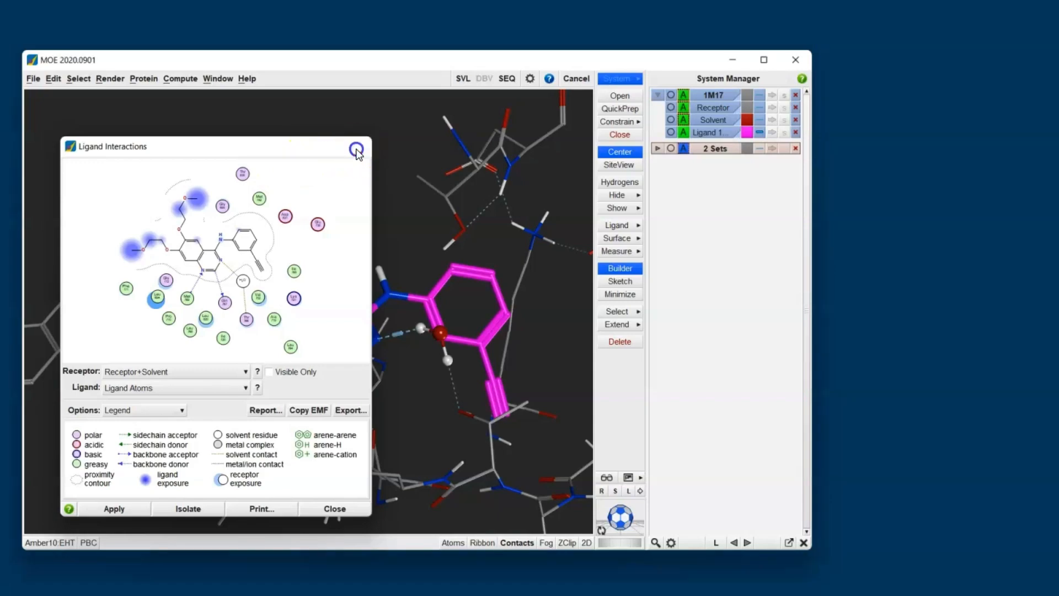
pyautogui.click(356, 147)
# Step: Add a molecular surface of the receptor around the ligand pocket
pyautogui.click(617, 237)
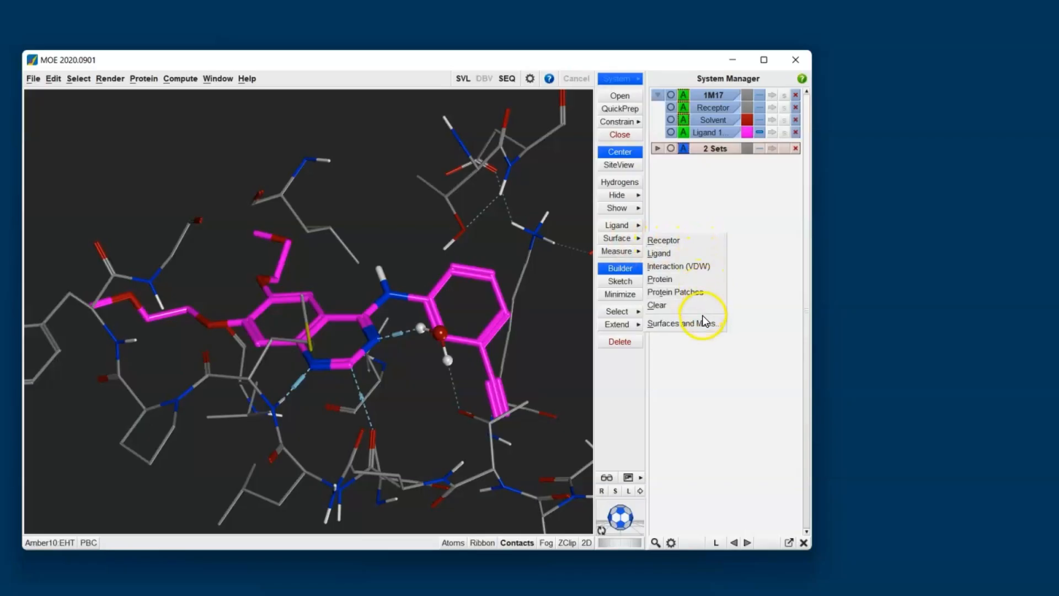
pyautogui.click(706, 247)
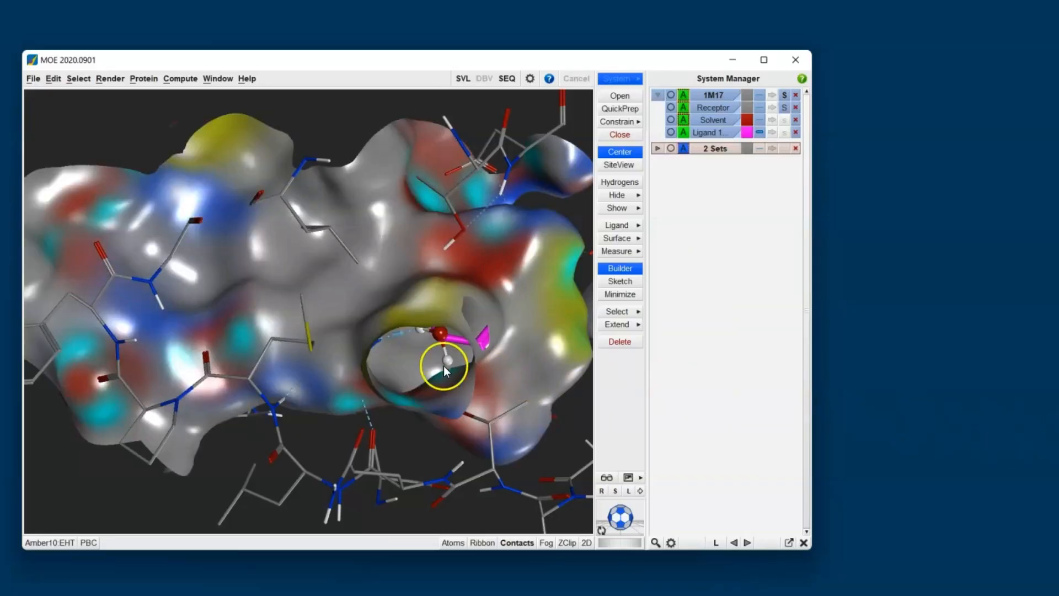
pyautogui.moveTo(286, 350); pyautogui.dragTo(412, 385, button='middle')
pyautogui.click(339, 299)
pyautogui.moveTo(339, 299)
pyautogui.mouseDown(button='middle')
pyautogui.moveTo(326, 342)
pyautogui.moveTo(343, 349)
pyautogui.moveTo(356, 299)
pyautogui.mouseUp(button='middle')
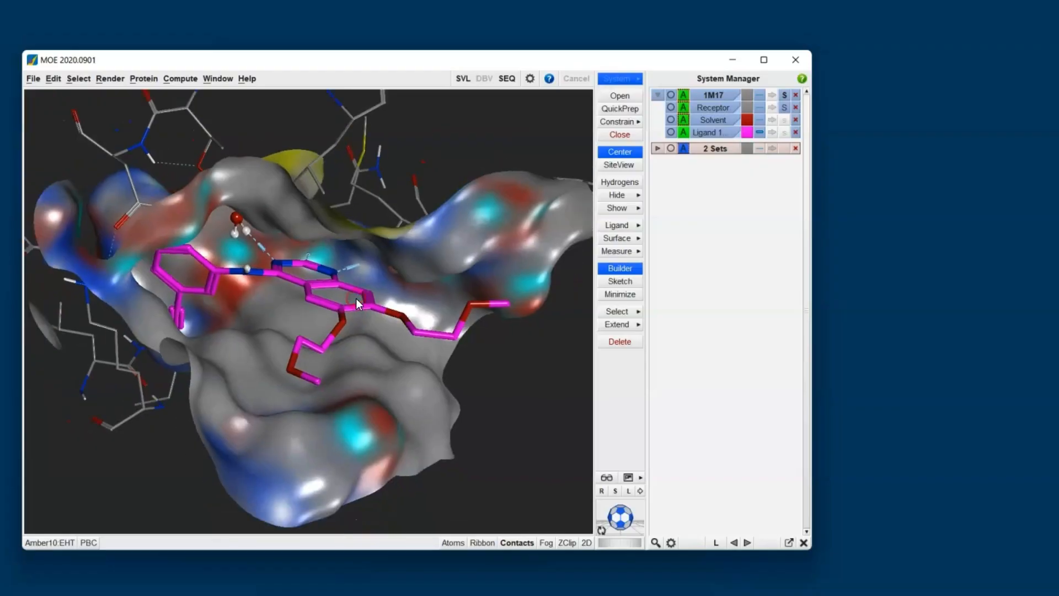
# Step: Create an Interaction (VDW) surface around the ligand in the binding pocket
pyautogui.scroll(5, 410, 348)
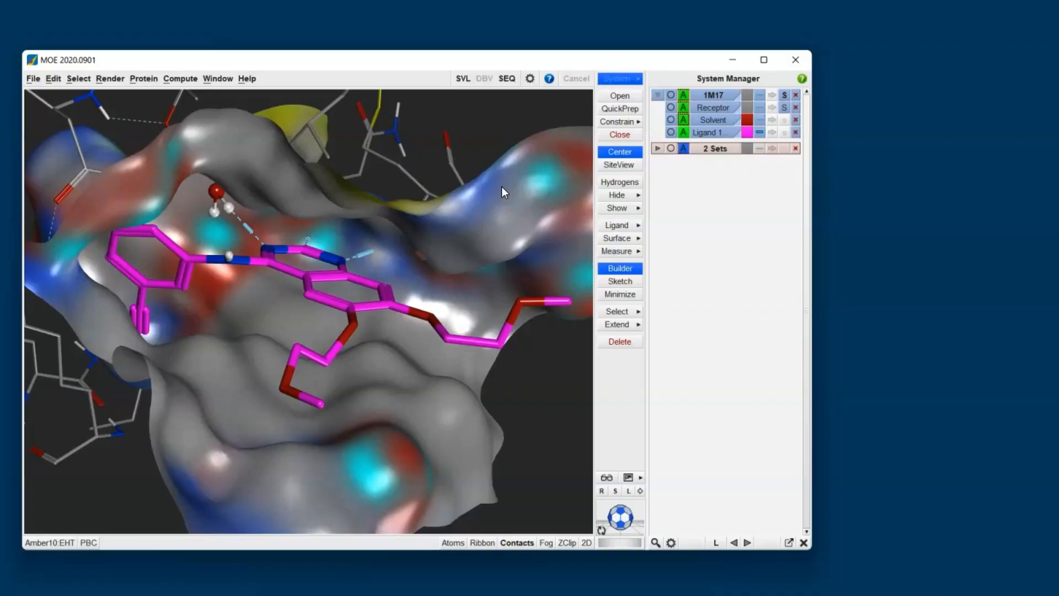
pyautogui.scroll(5, 394, 243)
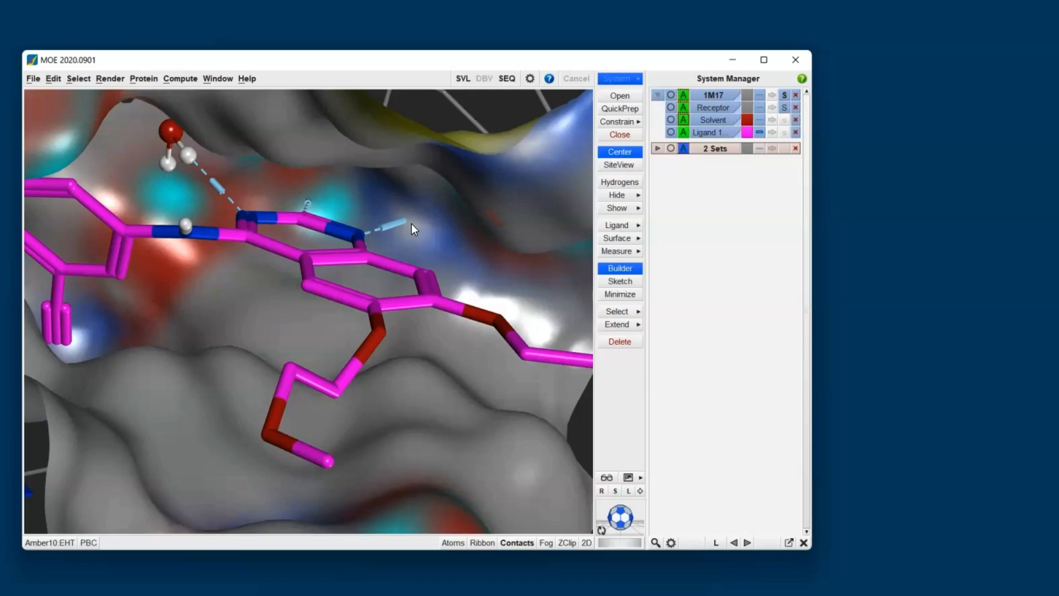
pyautogui.scroll(-4, 328, 223)
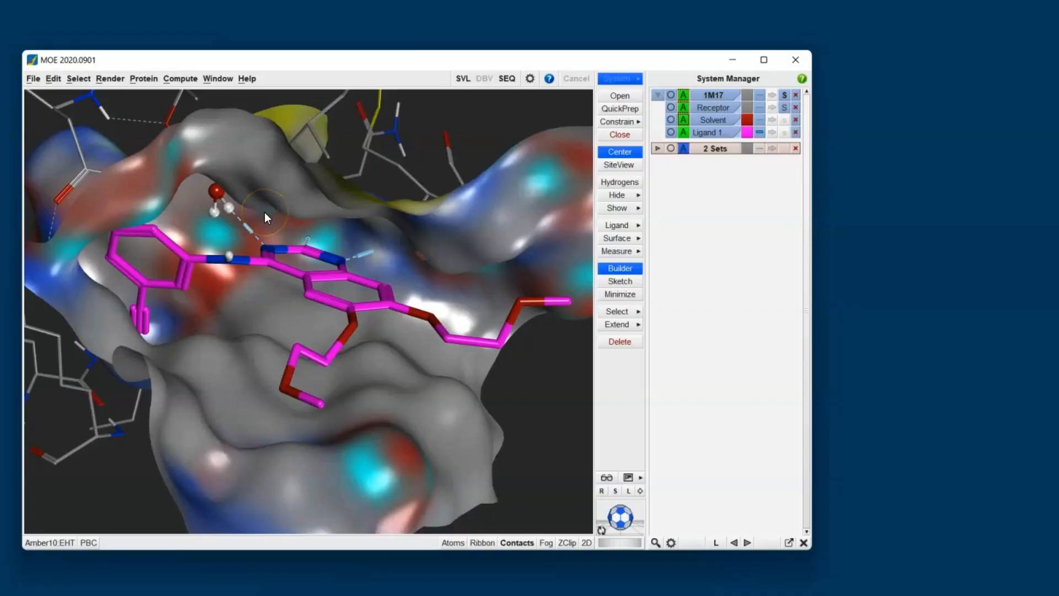
pyautogui.click(621, 238)
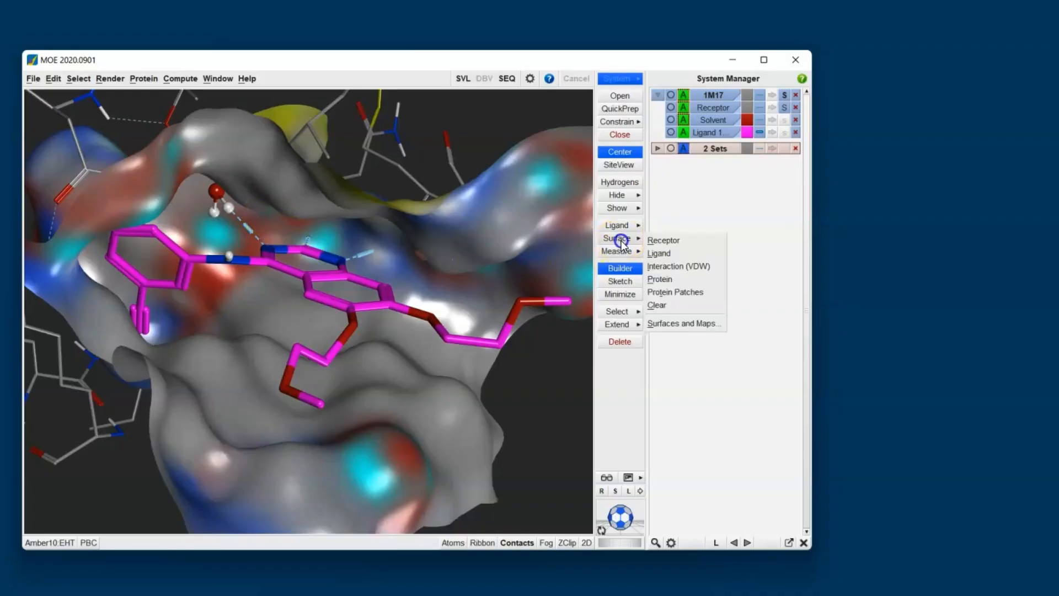
pyautogui.click(689, 266)
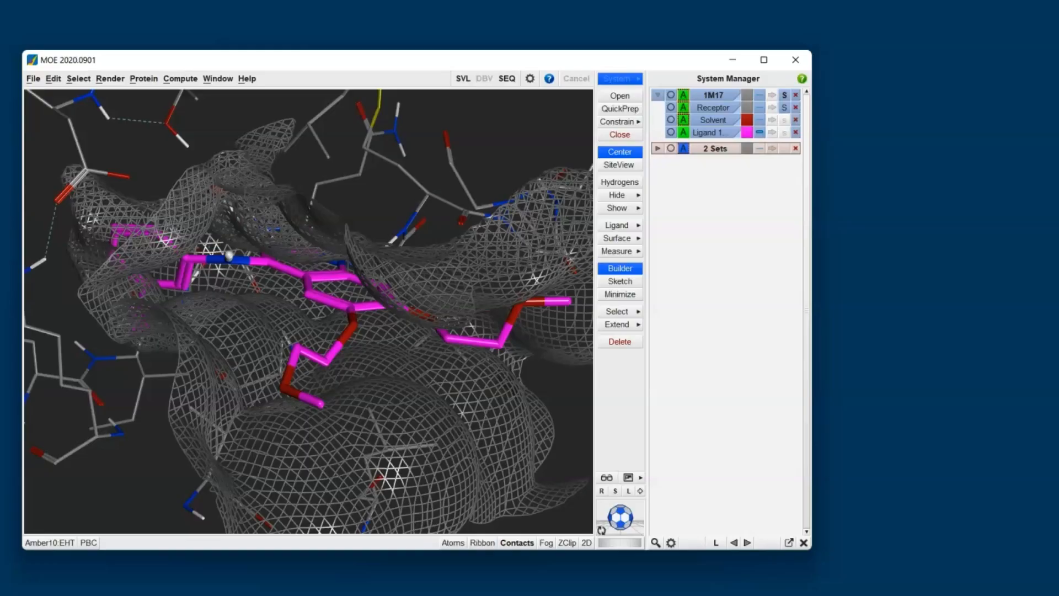
# Step: Show the ligand's solvent-exposure arrows within the interaction surface of the binding pocket
pyautogui.moveTo(548, 361); pyautogui.dragTo(387, 412, button='middle')
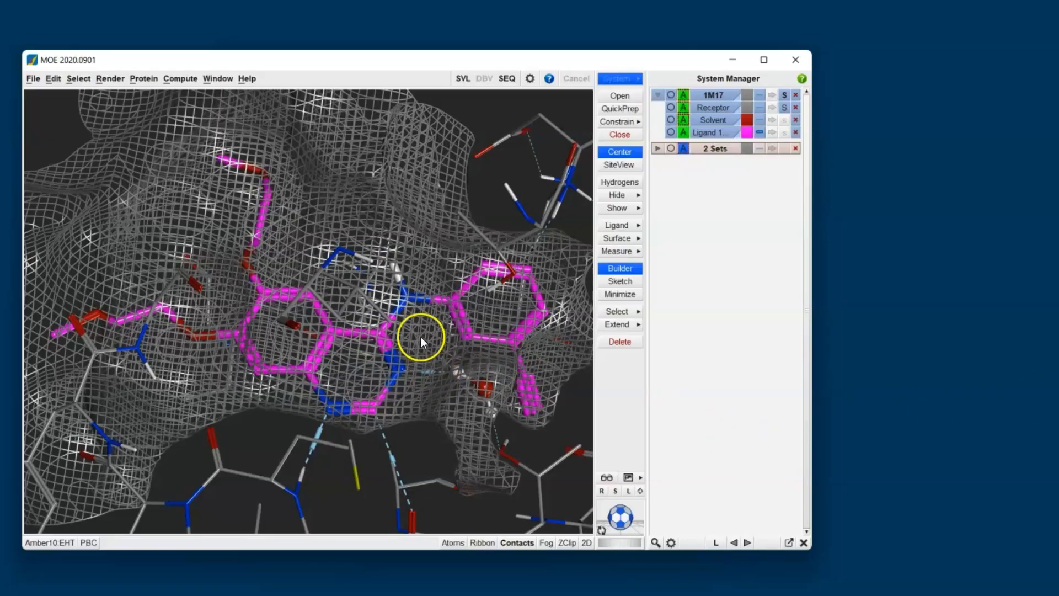
pyautogui.moveTo(337, 406); pyautogui.dragTo(242, 319, button='middle')
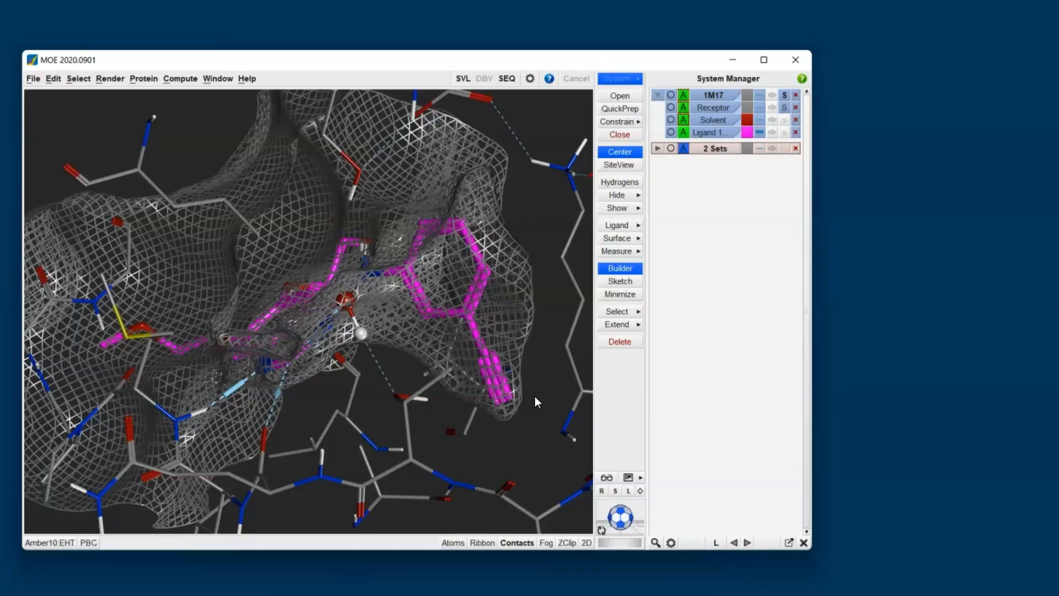
pyautogui.scroll(3, 518, 207)
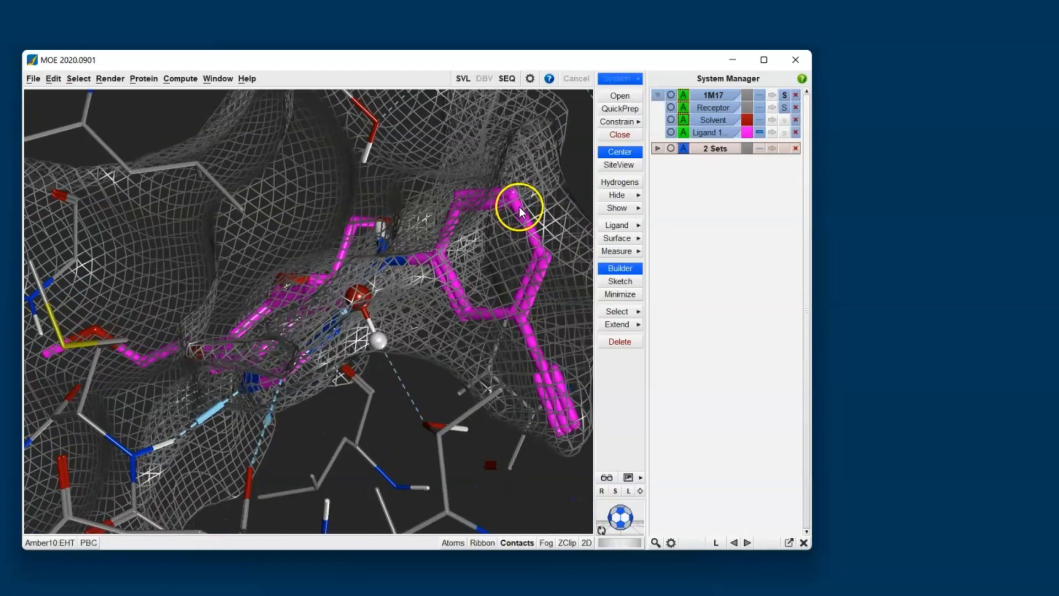
pyautogui.moveTo(522, 205); pyautogui.dragTo(375, 223, button='middle')
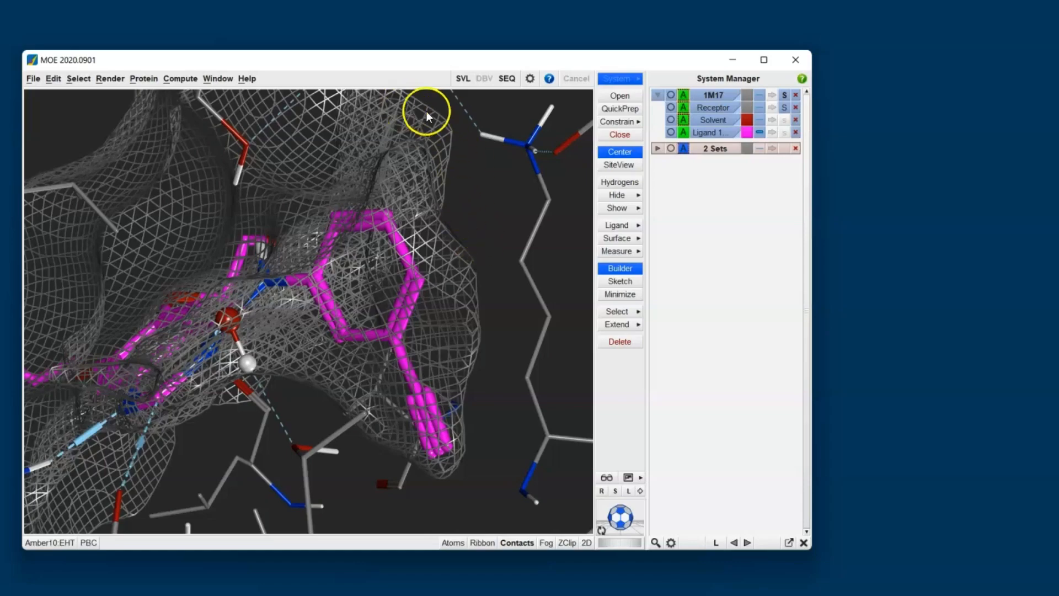
pyautogui.moveTo(216, 310); pyautogui.dragTo(261, 294, button='middle')
pyautogui.moveTo(409, 226); pyautogui.dragTo(341, 394, button='middle')
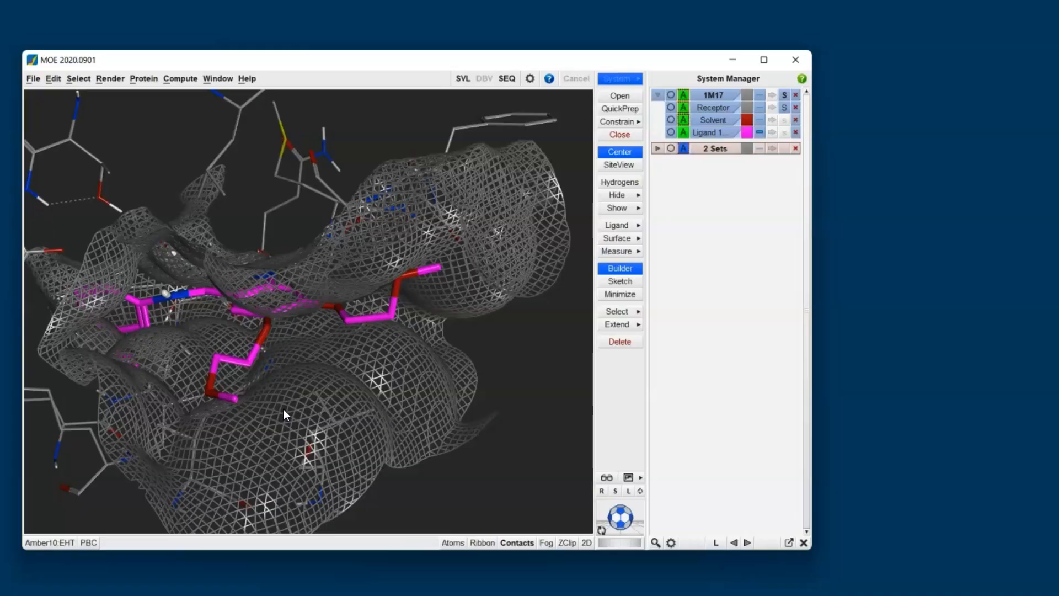
pyautogui.click(635, 226)
pyautogui.click(678, 288)
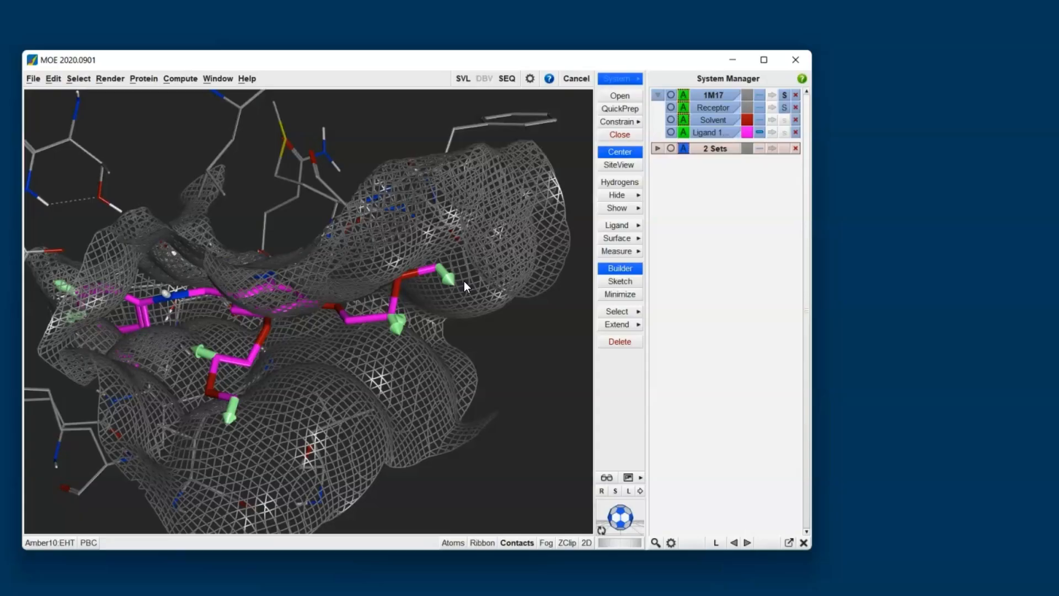
pyautogui.moveTo(340, 286); pyautogui.dragTo(310, 367, button='middle')
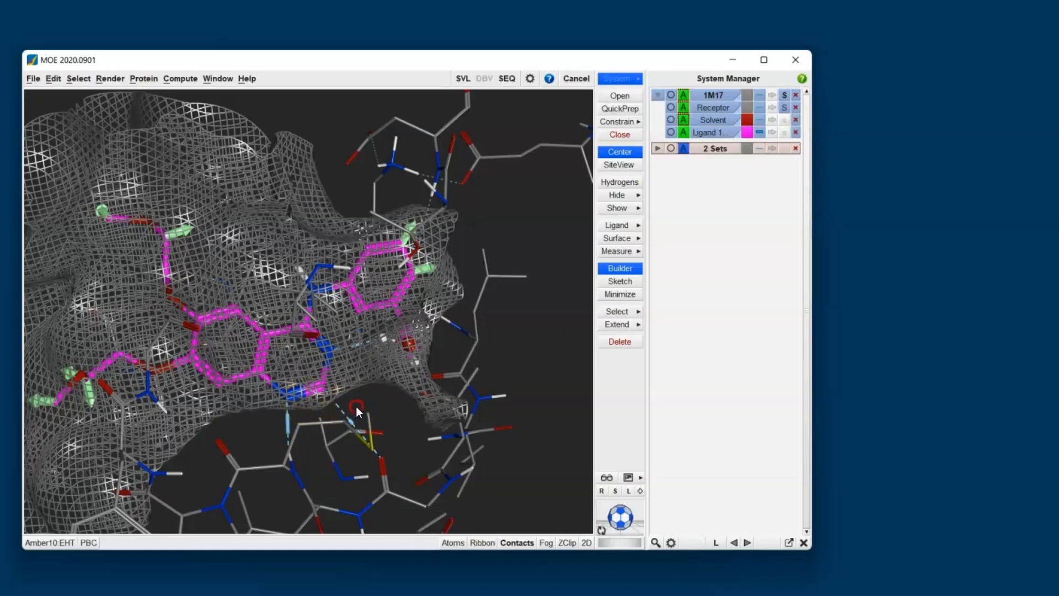
pyautogui.moveTo(356, 406); pyautogui.dragTo(336, 366, button='middle')
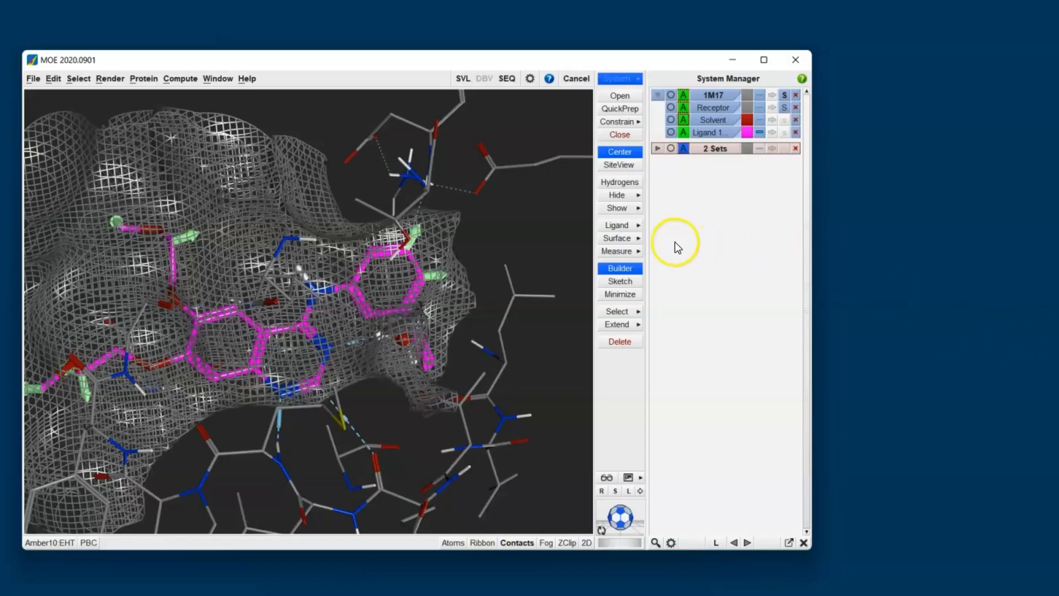
# Step: Open Surfaces and Maps and hide the Quick Surface (Interaction) 1M17 surface
pyautogui.click(628, 241)
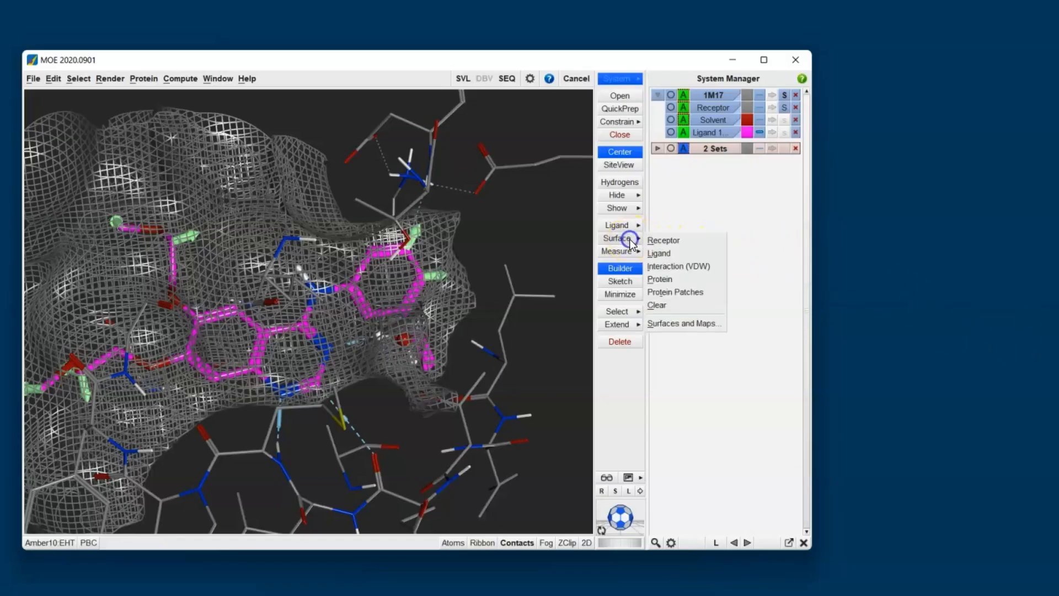
pyautogui.click(686, 321)
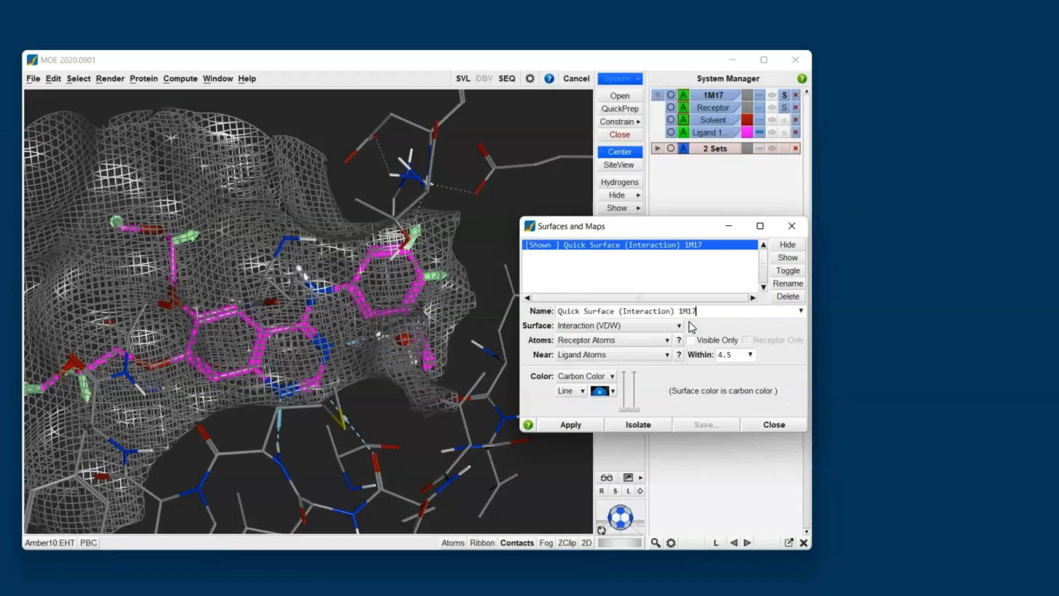
pyautogui.click(694, 290)
pyautogui.click(629, 327)
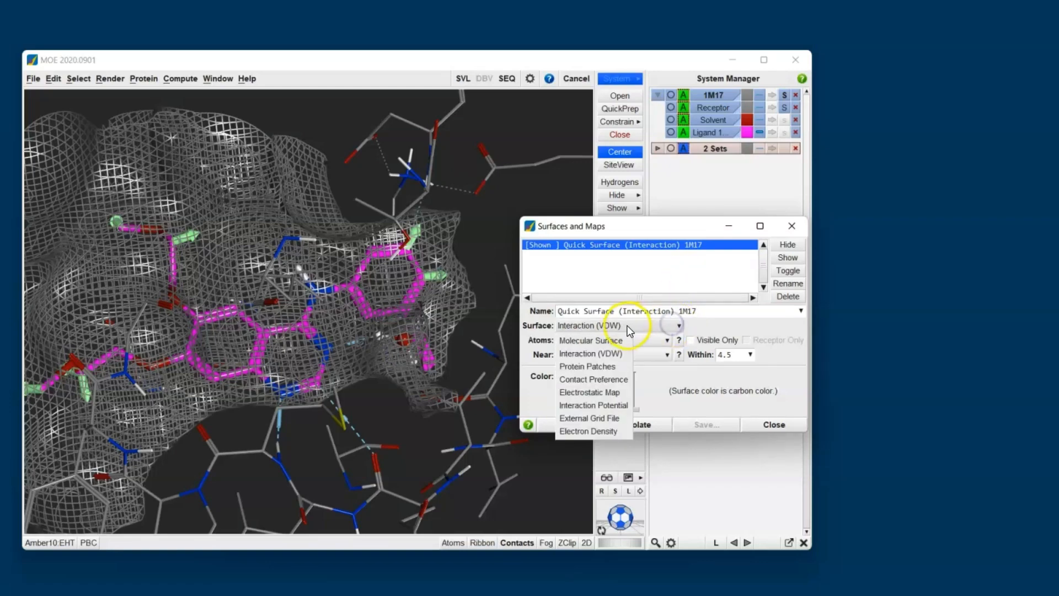
pyautogui.click(545, 411)
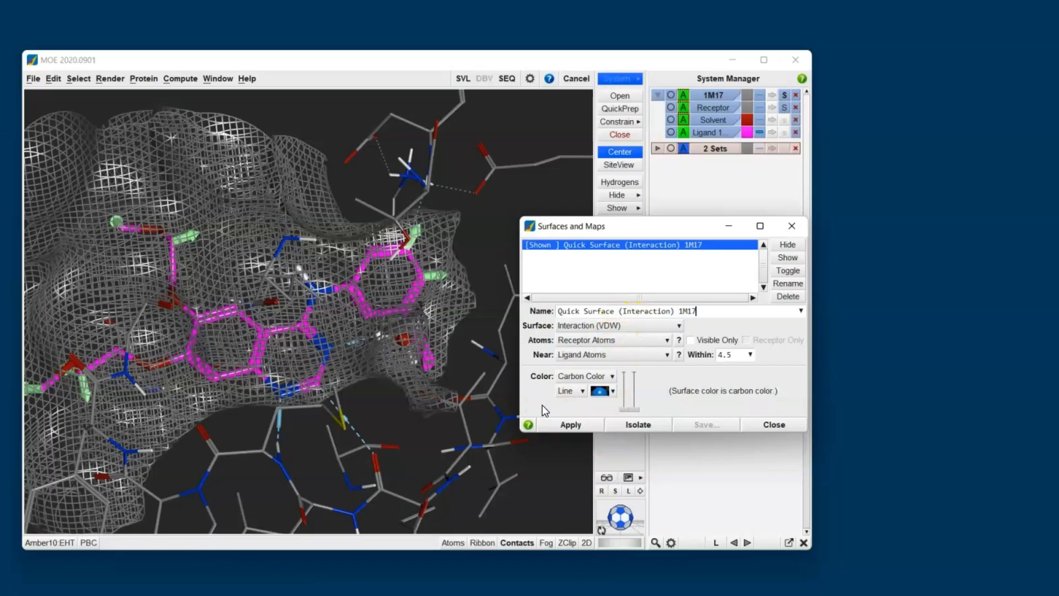
pyautogui.moveTo(637, 233); pyautogui.dragTo(812, 329)
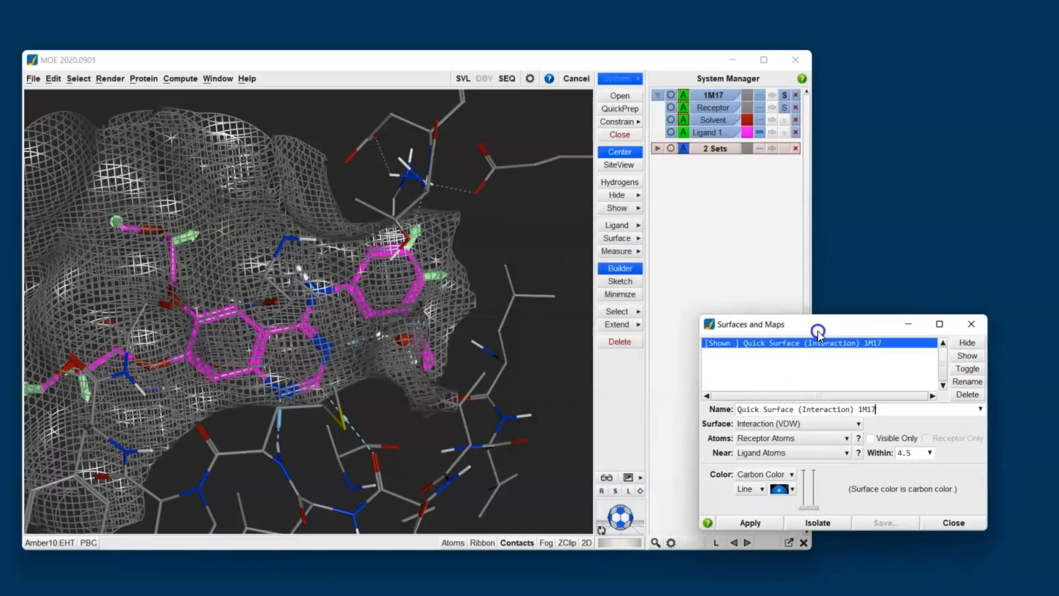
pyautogui.click(970, 346)
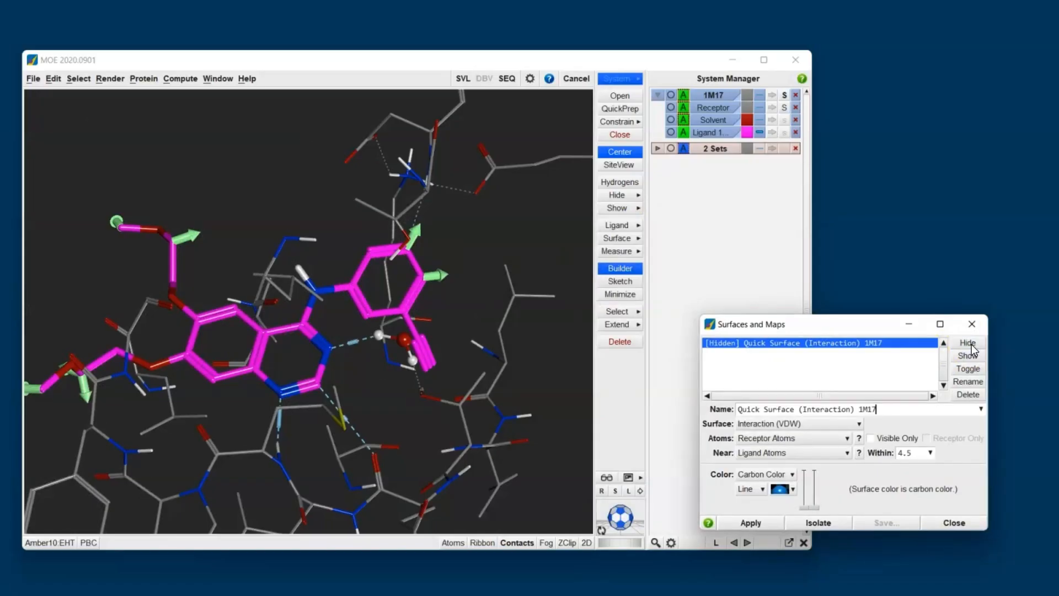
# Step: Create an Electrostatic Map of receptor atoms near the ligand atoms
pyautogui.click(809, 422)
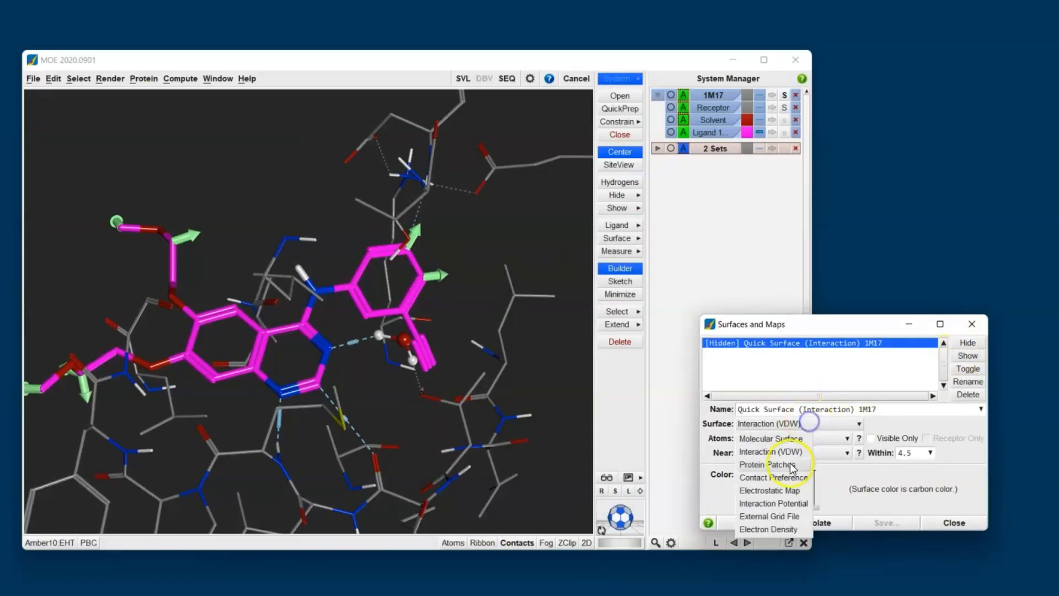
pyautogui.click(780, 489)
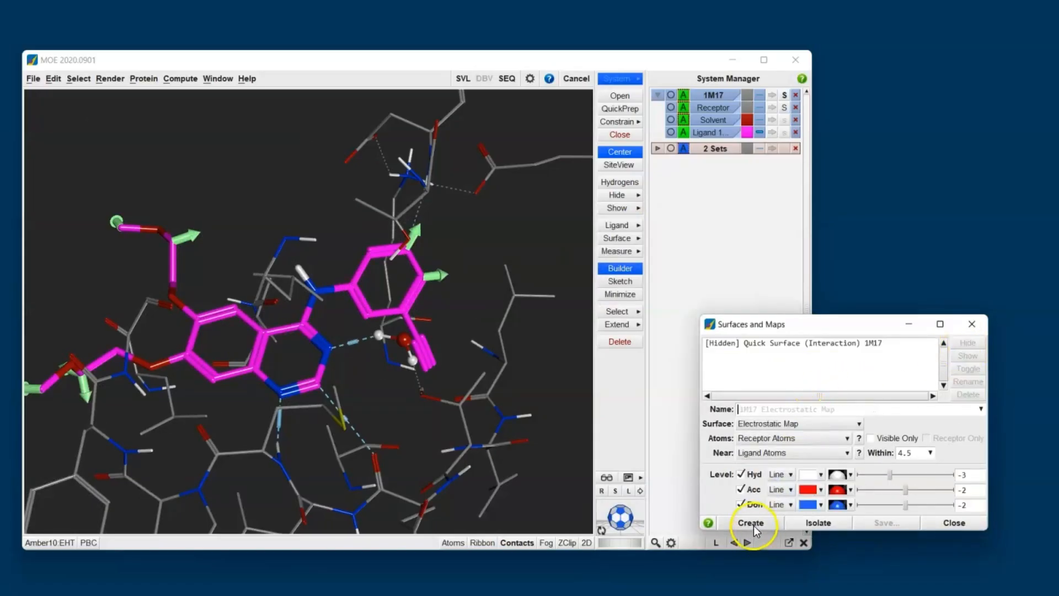
pyautogui.click(753, 527)
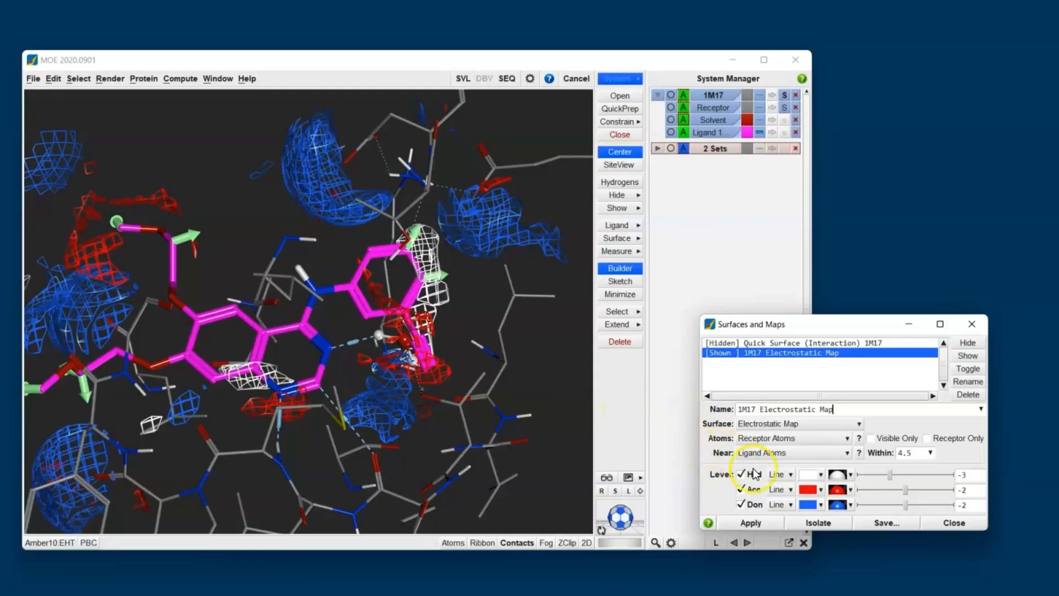
# Step: Turn off the acceptor and donor levels so the map shows only the hydrophobic (Hyd) contours
pyautogui.click(741, 504)
pyautogui.click(741, 490)
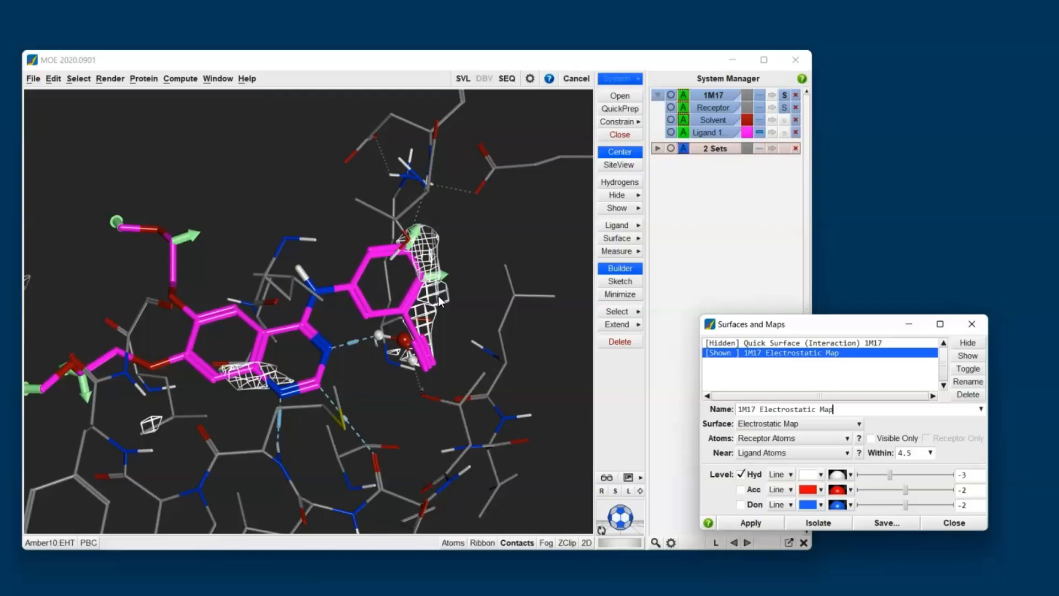
pyautogui.click(453, 230)
pyautogui.scroll(-2, 257, 386)
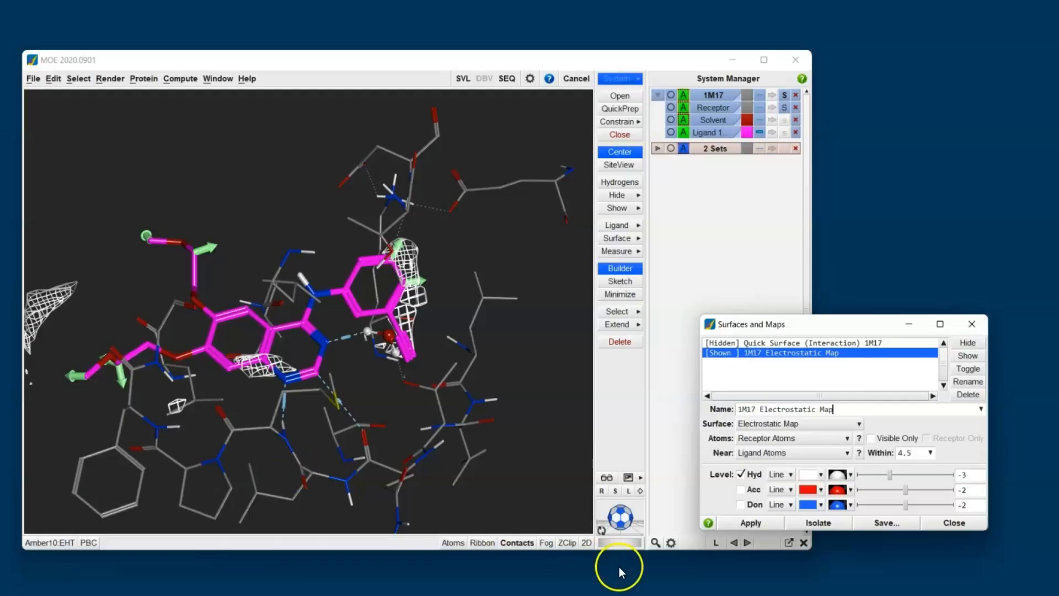
# Step: Switch the electrostatic map to show only the acceptor (Acc) contours
pyautogui.click(740, 476)
pyautogui.click(741, 490)
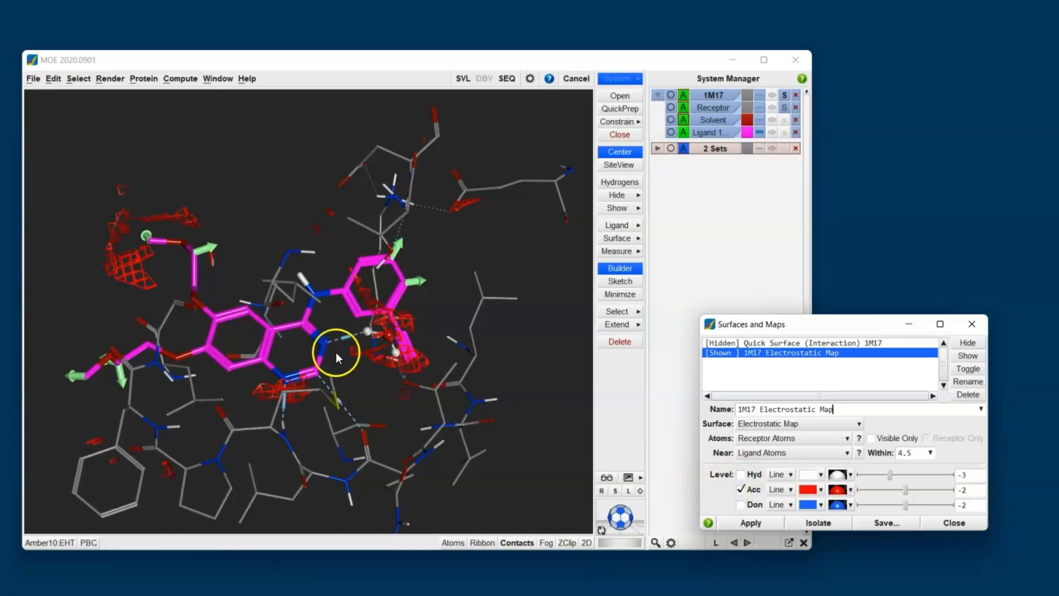
pyautogui.moveTo(336, 353); pyautogui.dragTo(316, 379, button='middle')
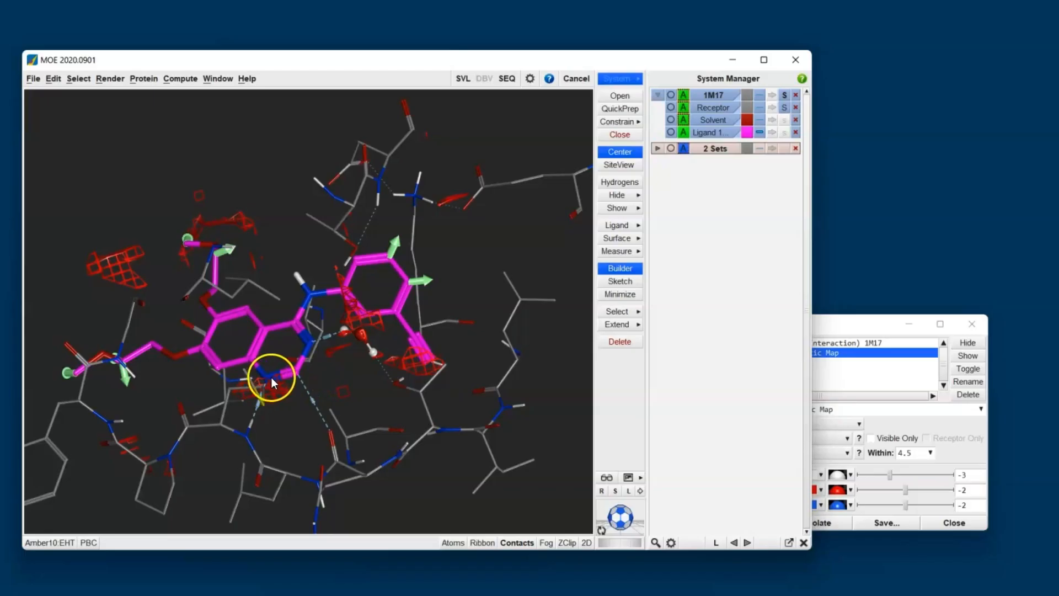
pyautogui.moveTo(331, 364); pyautogui.dragTo(349, 395, button='middle')
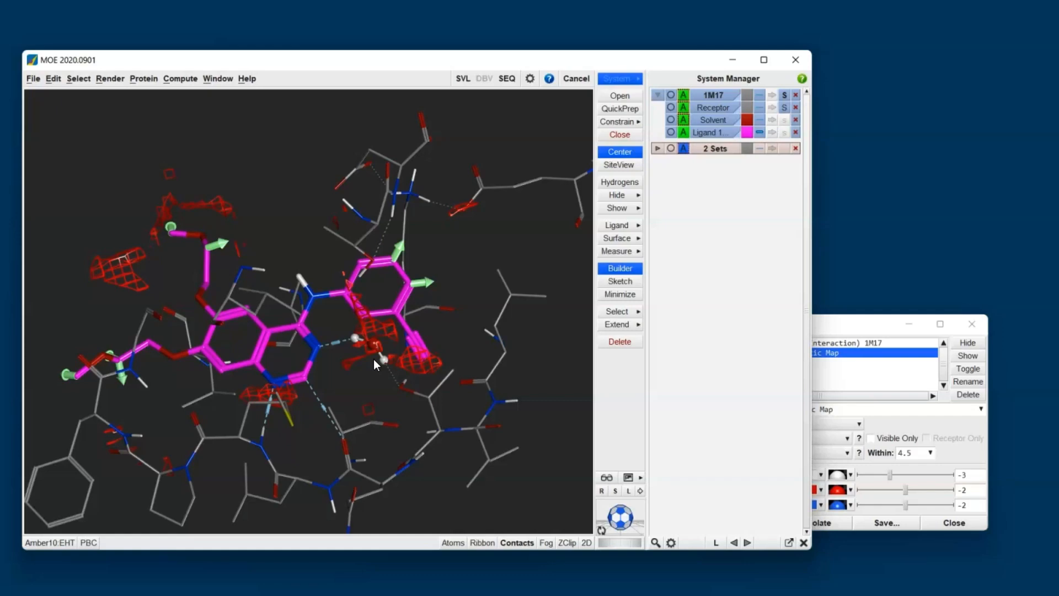
# Step: Switch the map to show only the donor (Don) contours, then hide the electrostatic map
pyautogui.click(827, 326)
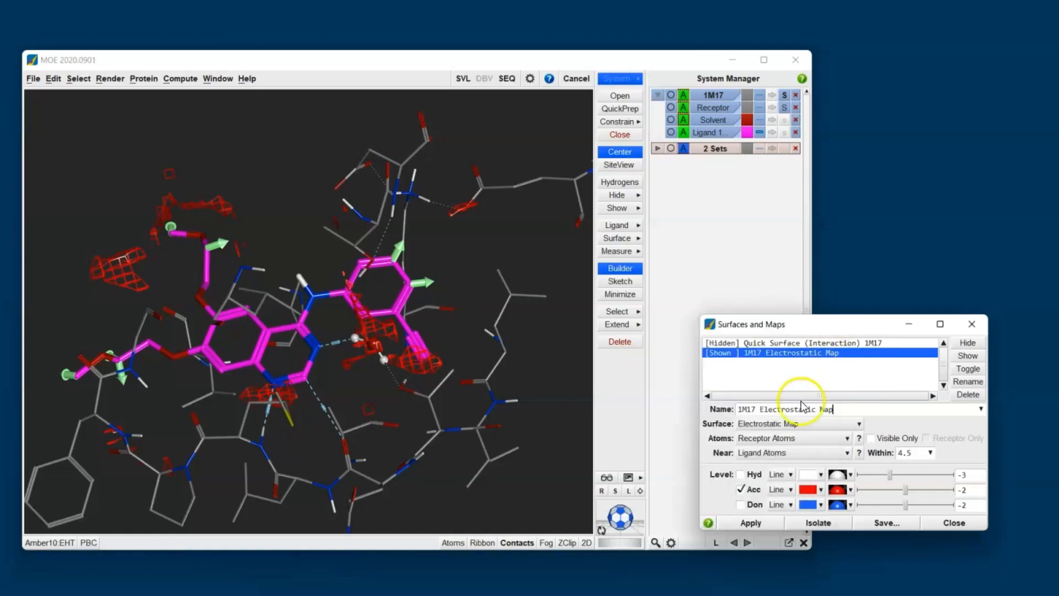
pyautogui.click(741, 489)
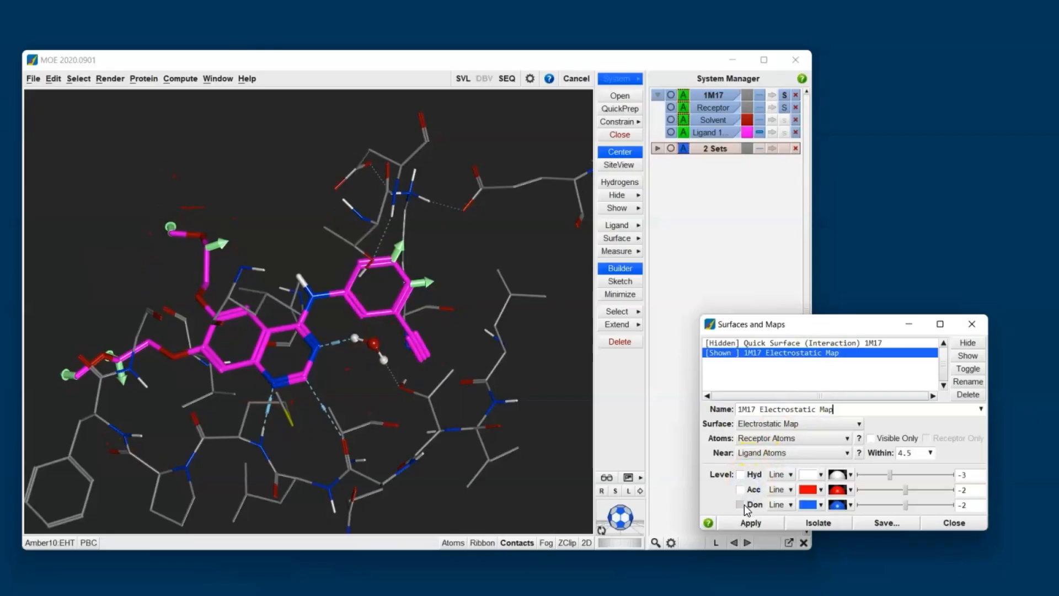
pyautogui.click(748, 505)
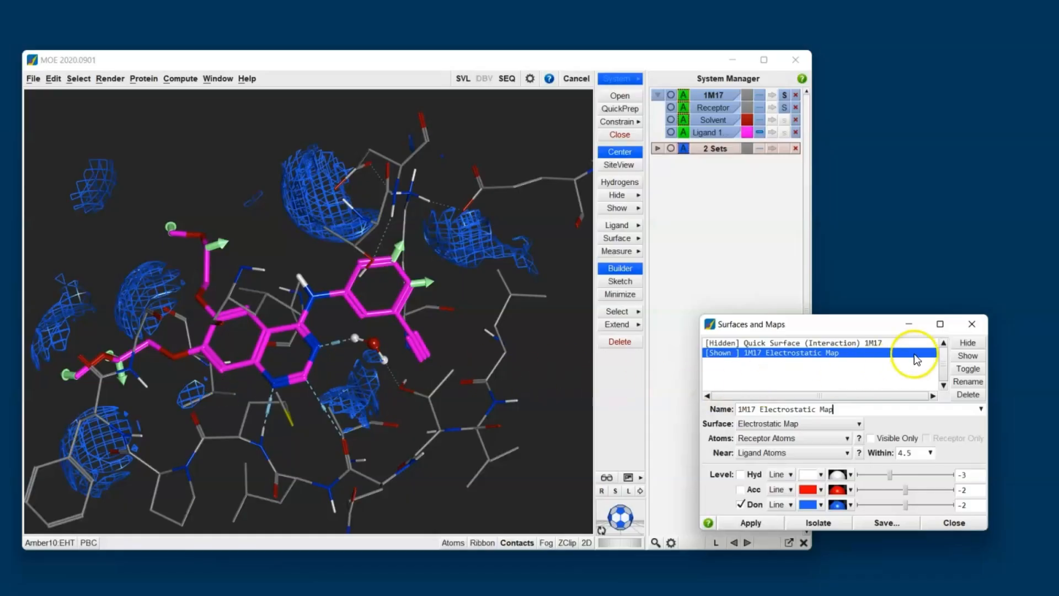
pyautogui.click(966, 343)
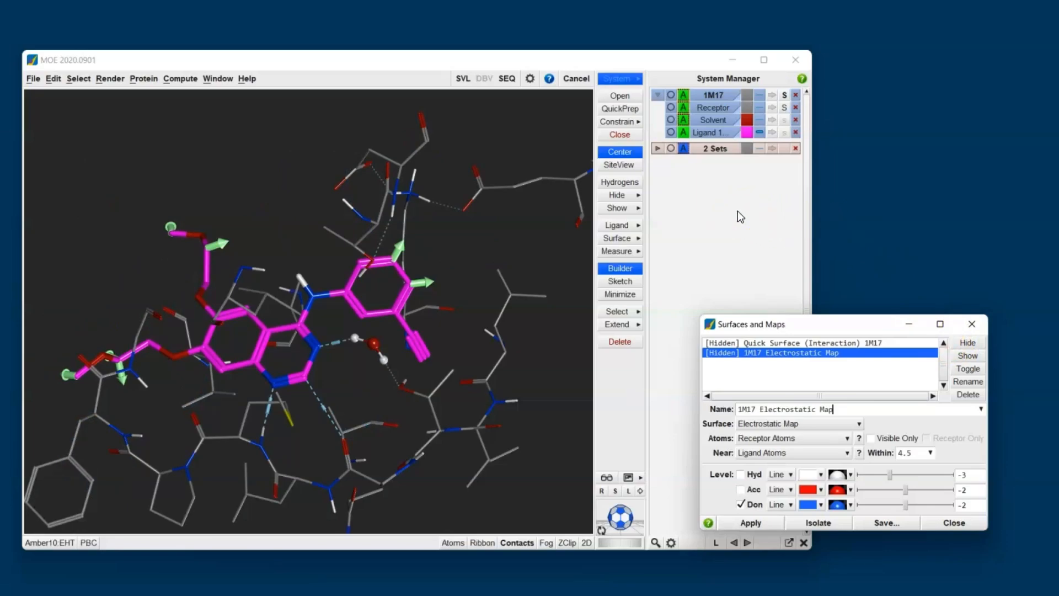
# Step: Duplicate Ligand 1 and color the copy cyan
pyautogui.rightClick(714, 134)
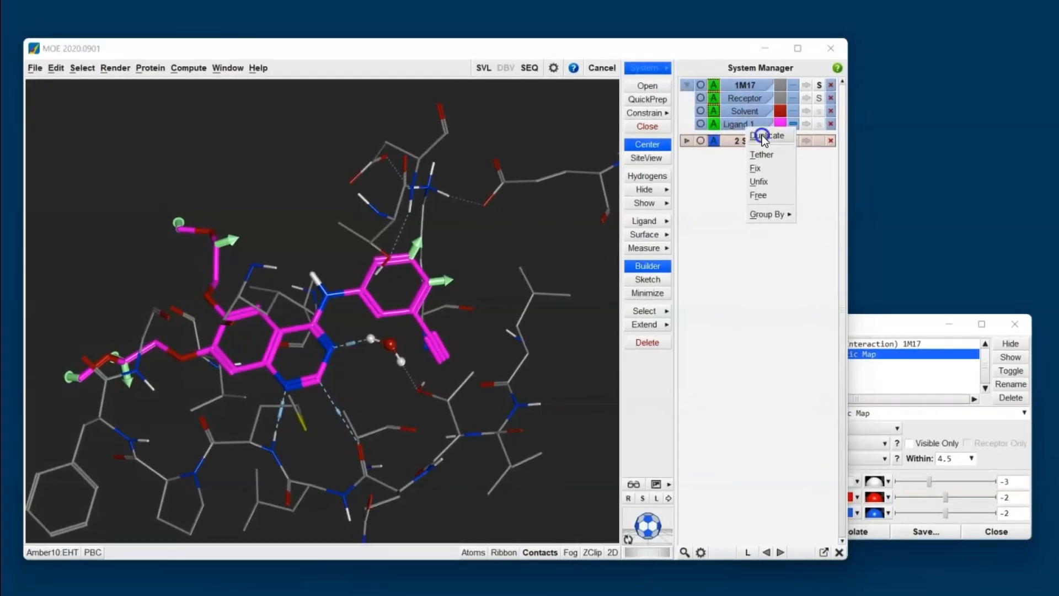
pyautogui.click(765, 137)
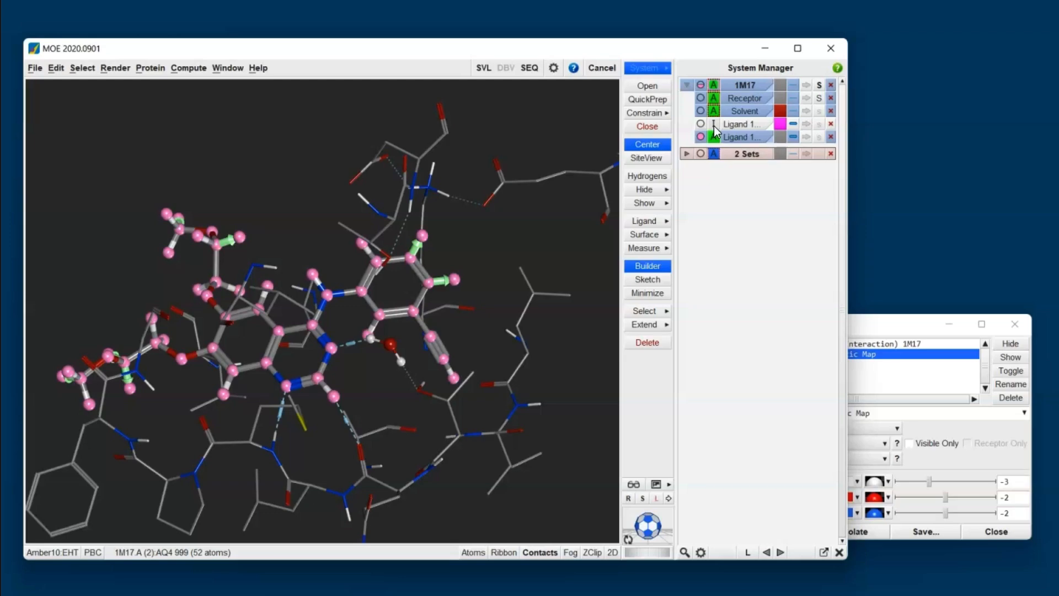
pyautogui.click(780, 137)
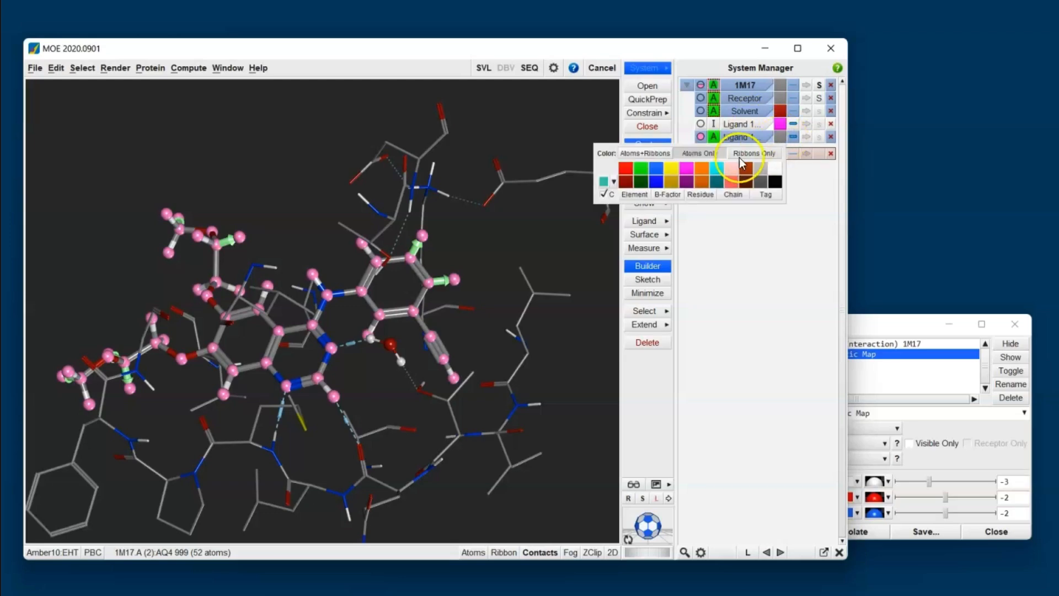
pyautogui.click(717, 168)
pyautogui.click(603, 223)
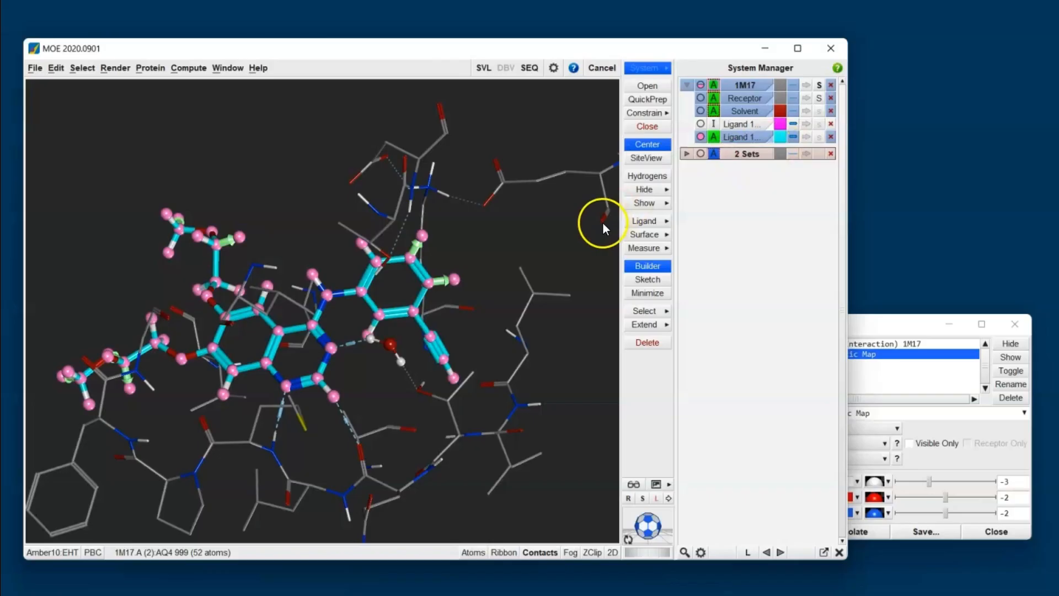
pyautogui.click(575, 233)
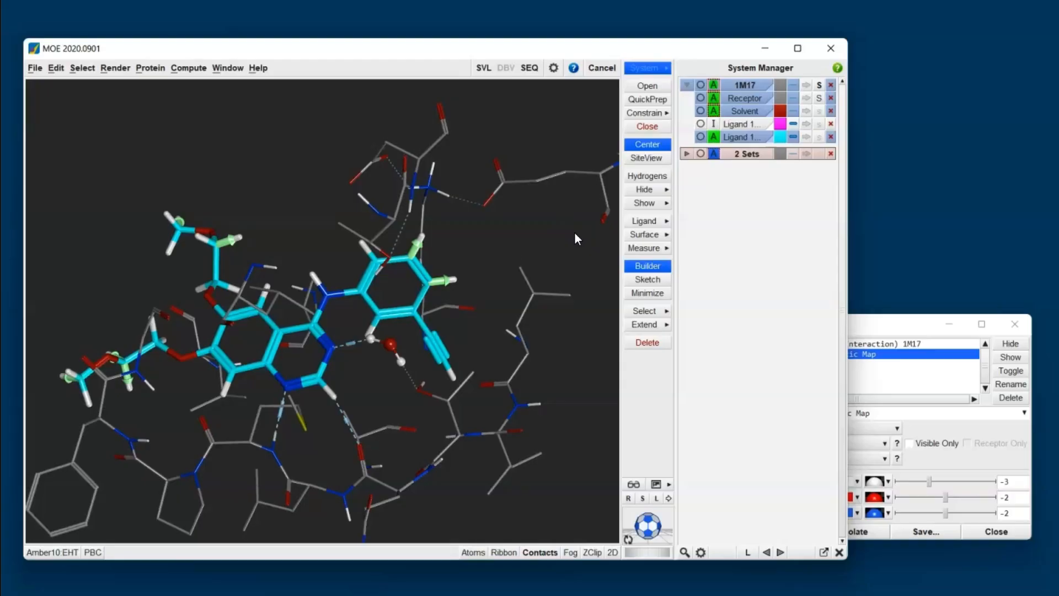
# Step: Display the ligand properties report and minimize the ligand in the pocket
pyautogui.click(666, 224)
pyautogui.click(707, 275)
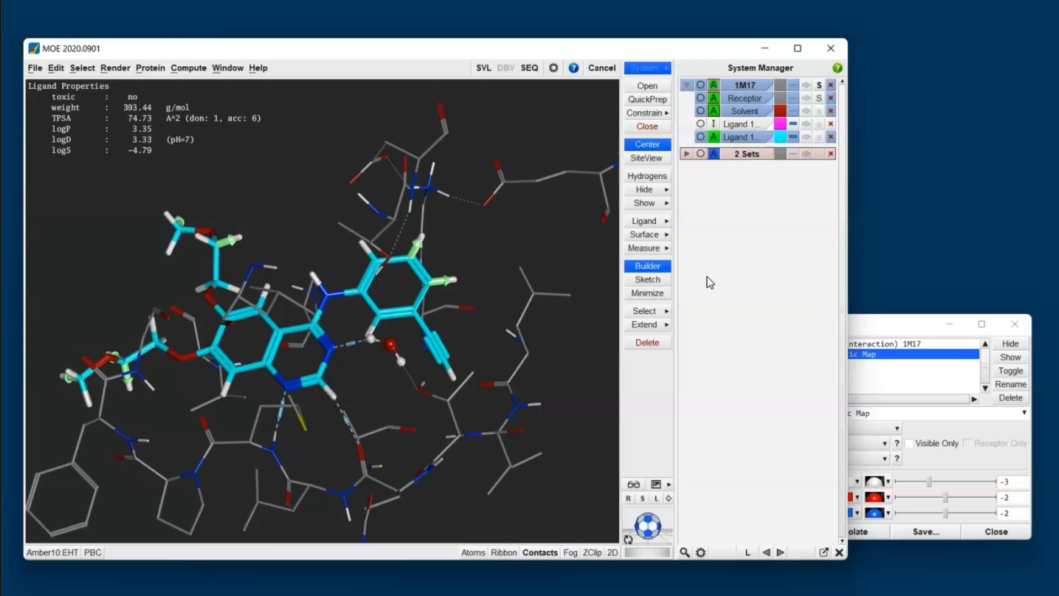
pyautogui.click(660, 294)
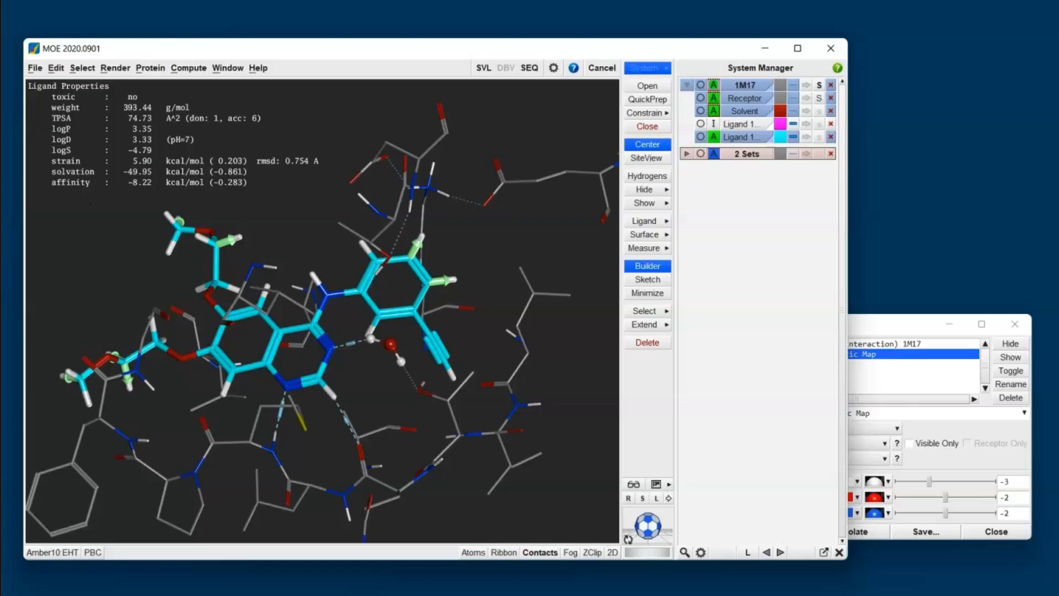
# Step: Open the Builder and attach it to the main window
pyautogui.click(664, 265)
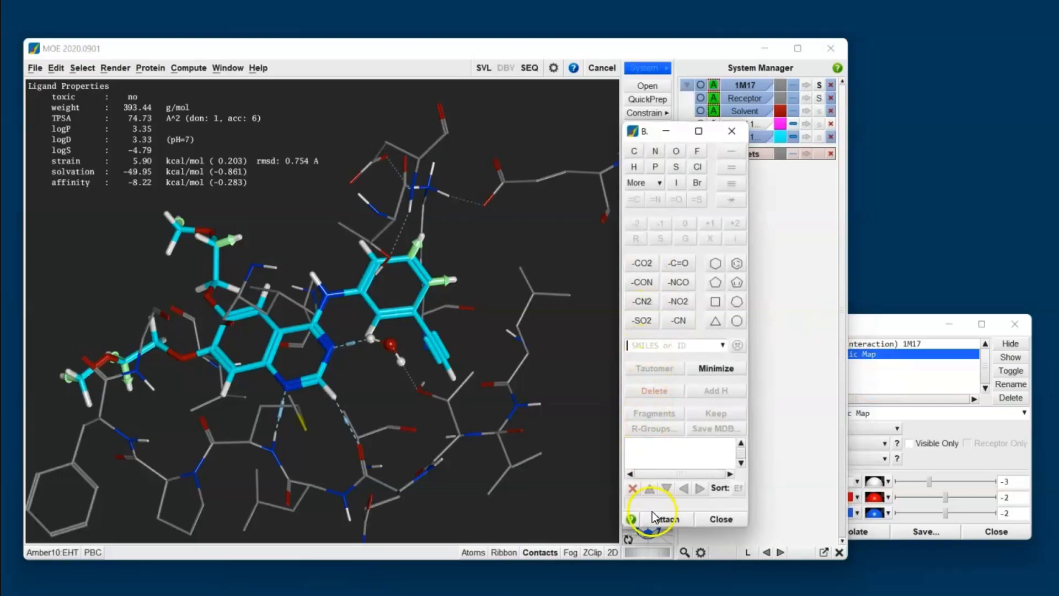
pyautogui.click(666, 519)
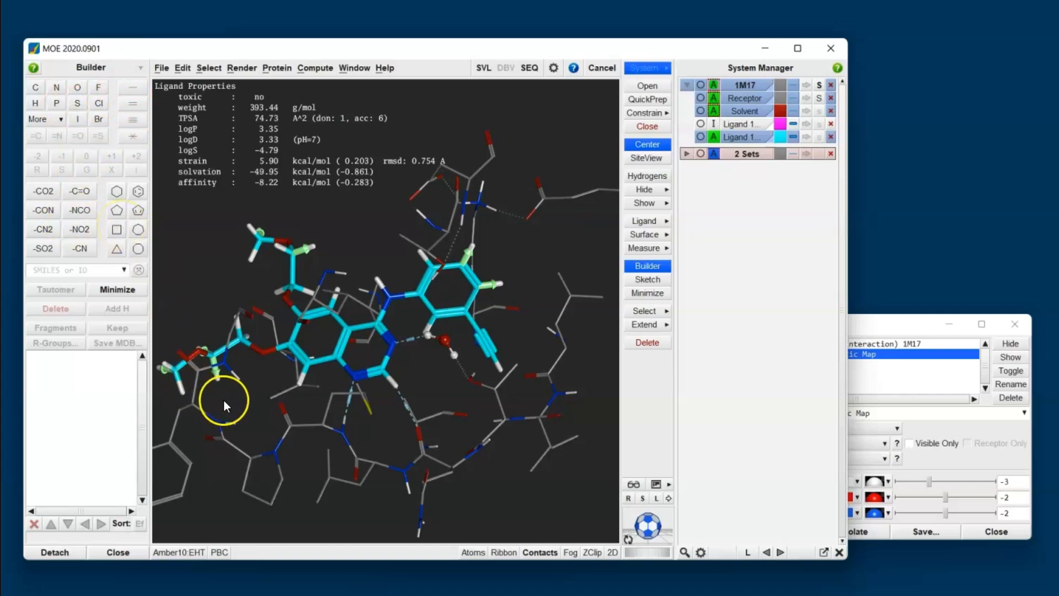
# Step: Using the 2D depiction, select both methoxyethoxy side chains of the ligand copy and delete them
pyautogui.moveTo(223, 400); pyautogui.dragTo(293, 475, button='middle')
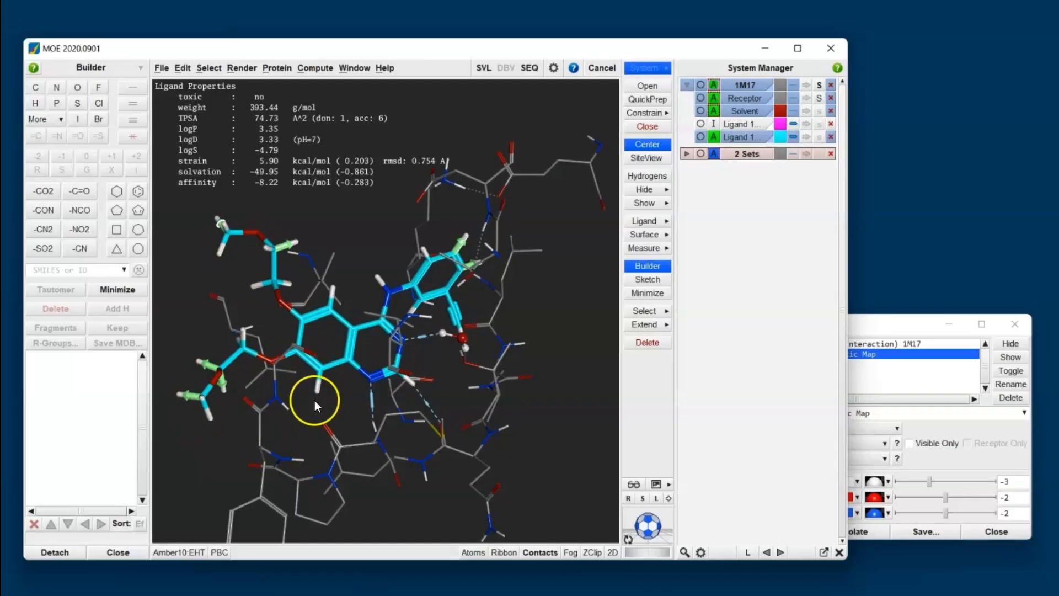
pyautogui.click(611, 551)
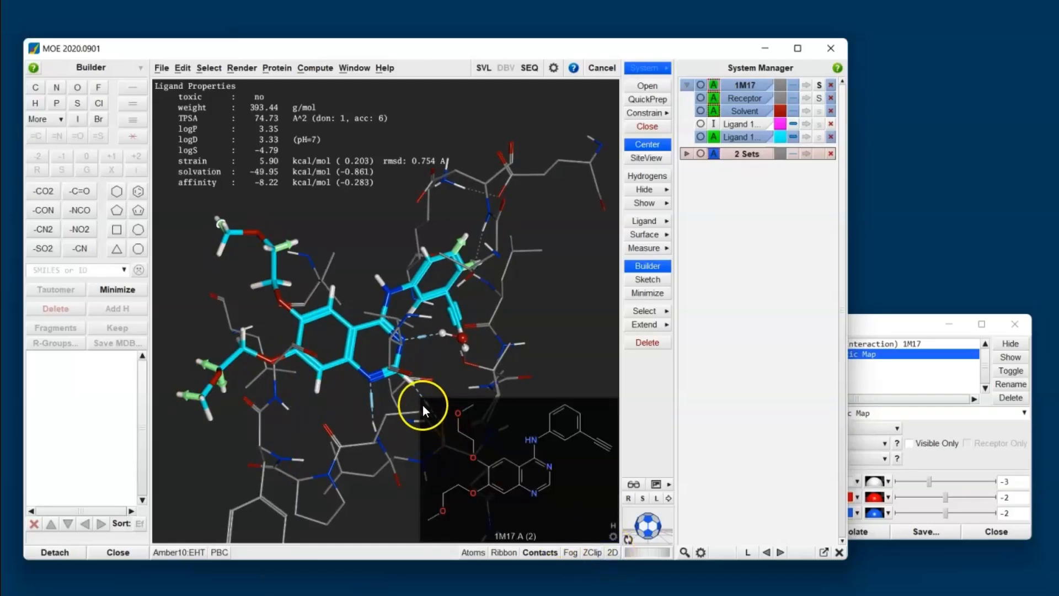
pyautogui.moveTo(423, 403); pyautogui.dragTo(482, 528)
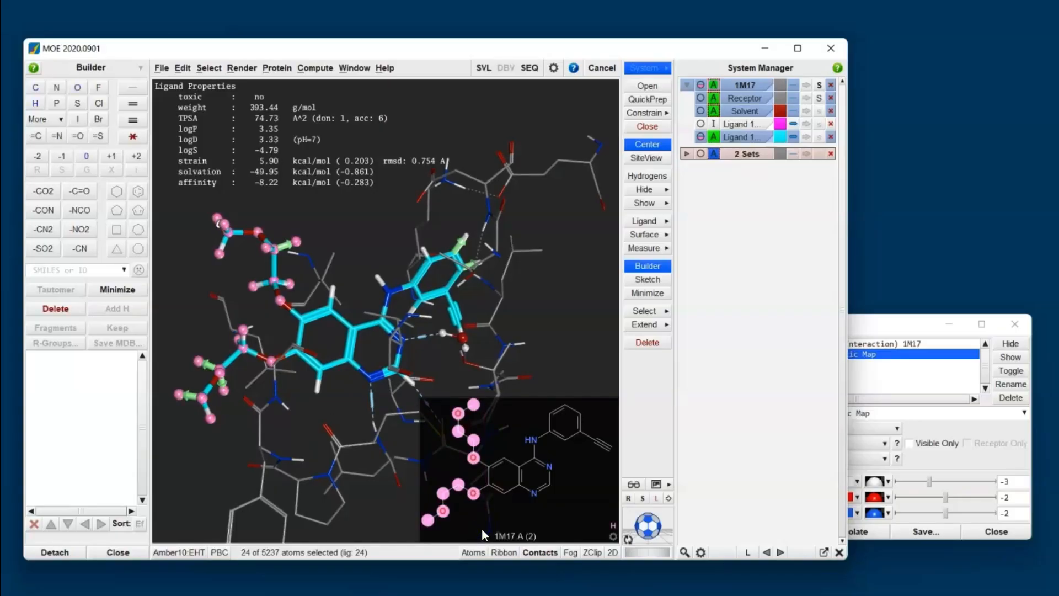
pyautogui.click(656, 351)
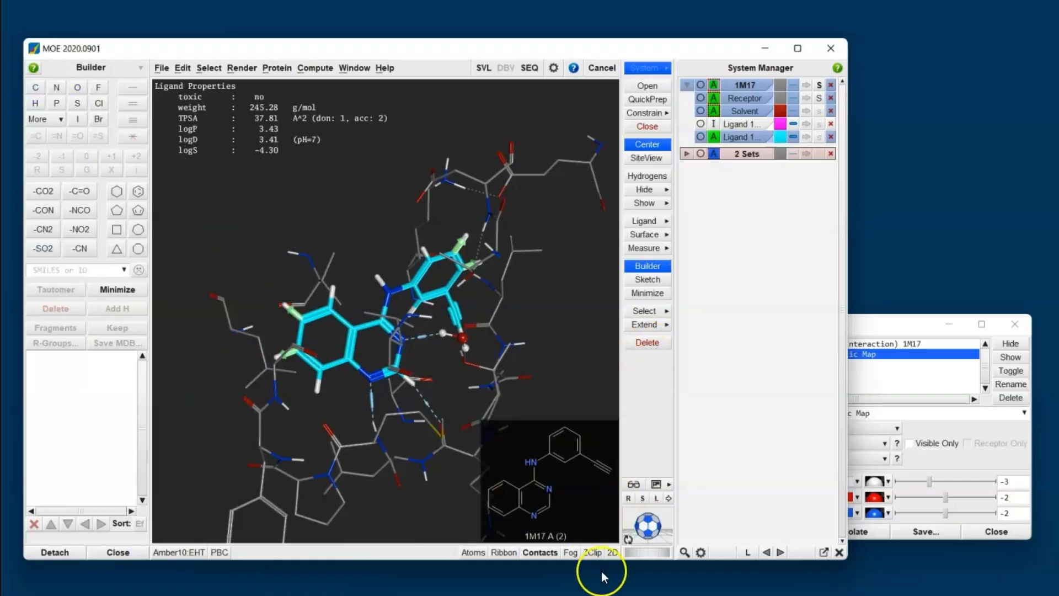
pyautogui.click(613, 552)
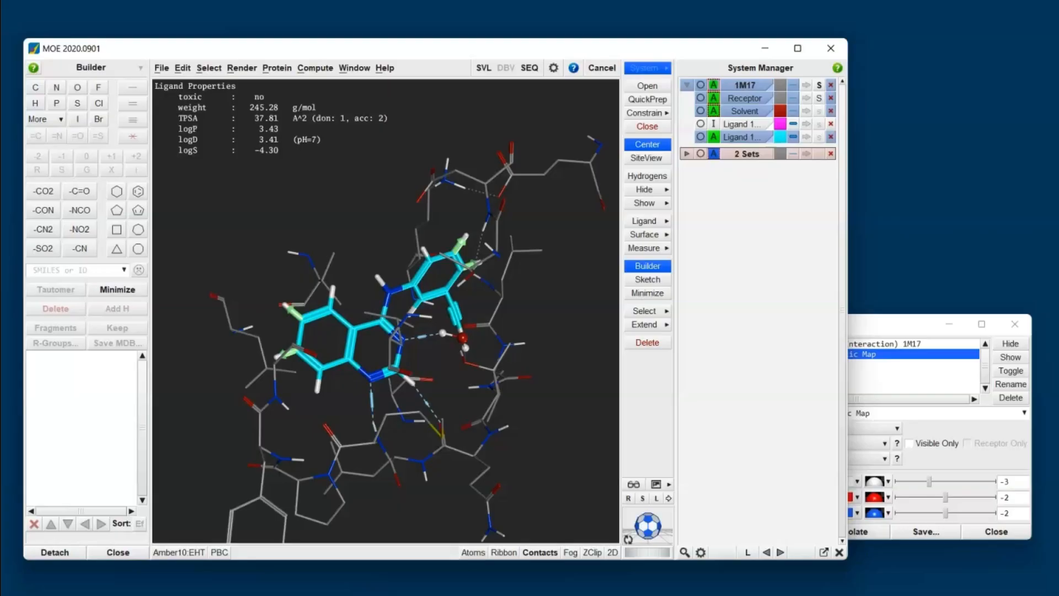
# Step: Replace a hydrogen on the quinazoline ring with an -NCO amide group
pyautogui.click(285, 305)
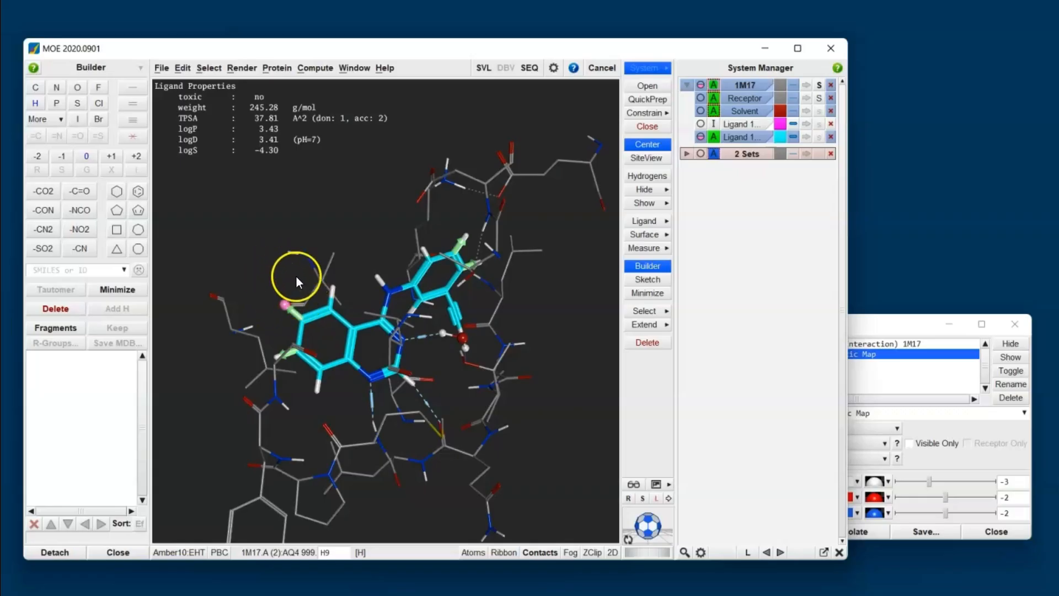
pyautogui.click(82, 211)
pyautogui.click(292, 312)
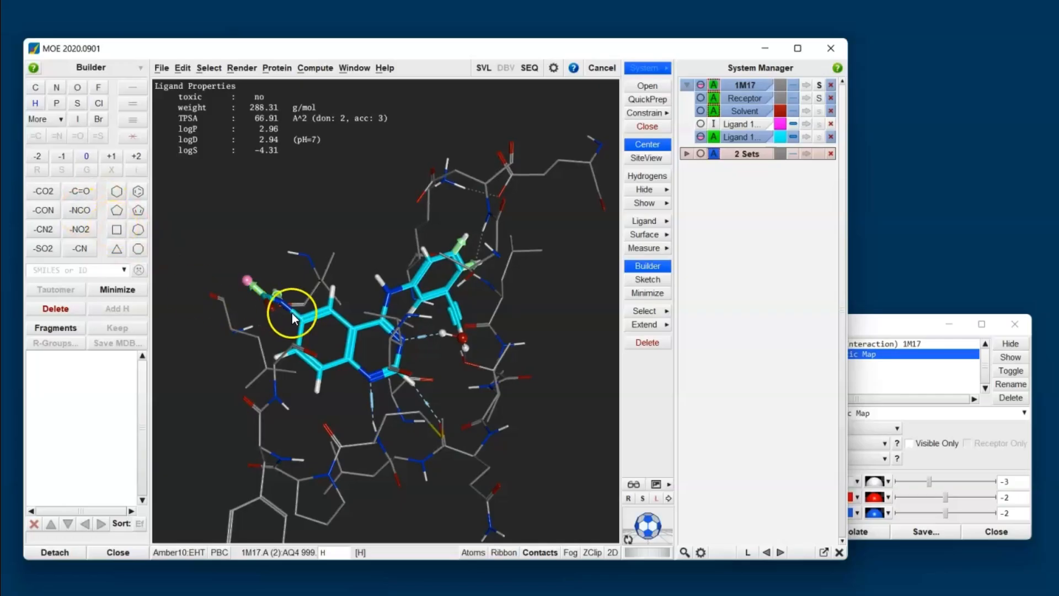
# Step: Select the new amide bond, set its torsion from the torsion profile near -135°, and minimize the ligand
pyautogui.moveTo(289, 268); pyautogui.dragTo(297, 326, button='middle')
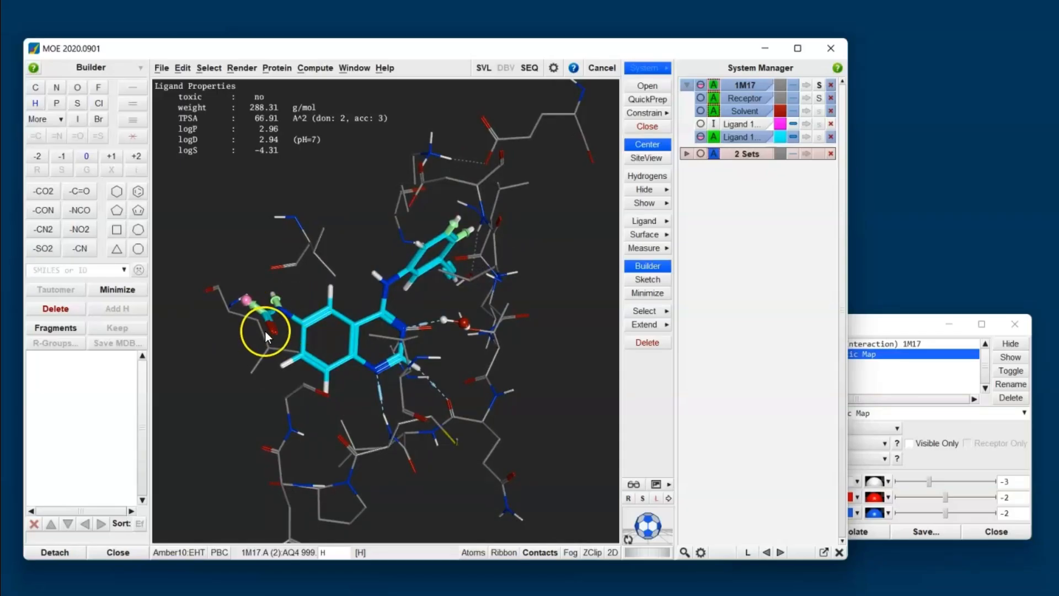
pyautogui.click(290, 315)
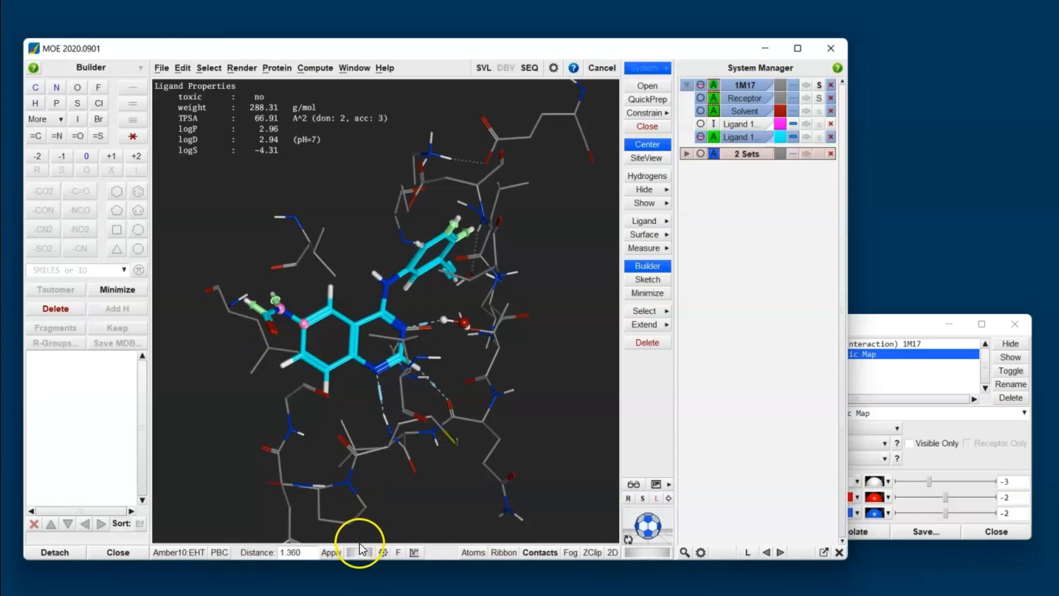
pyautogui.click(359, 548)
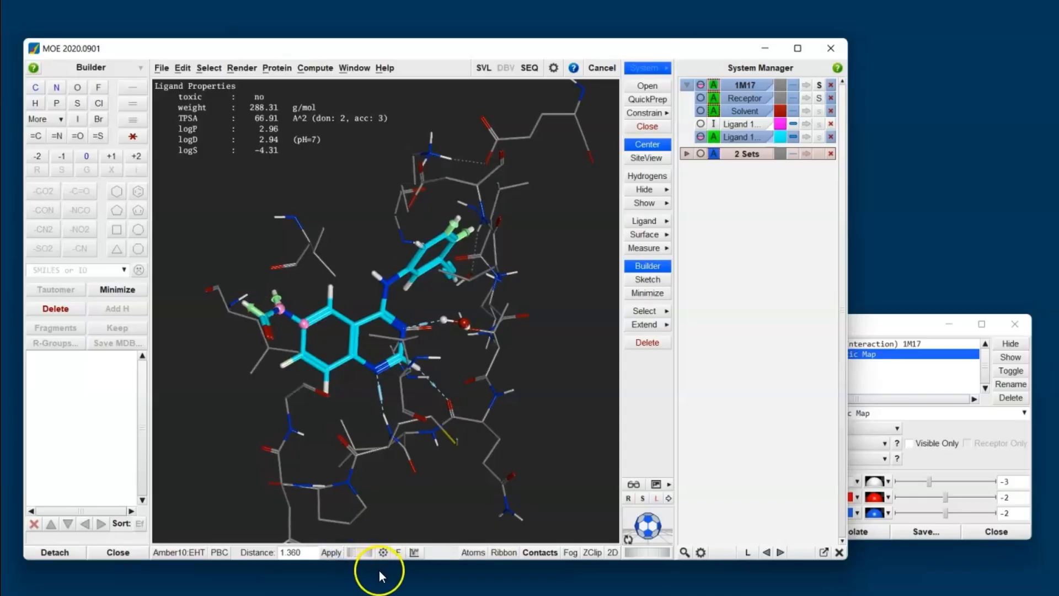
pyautogui.click(412, 553)
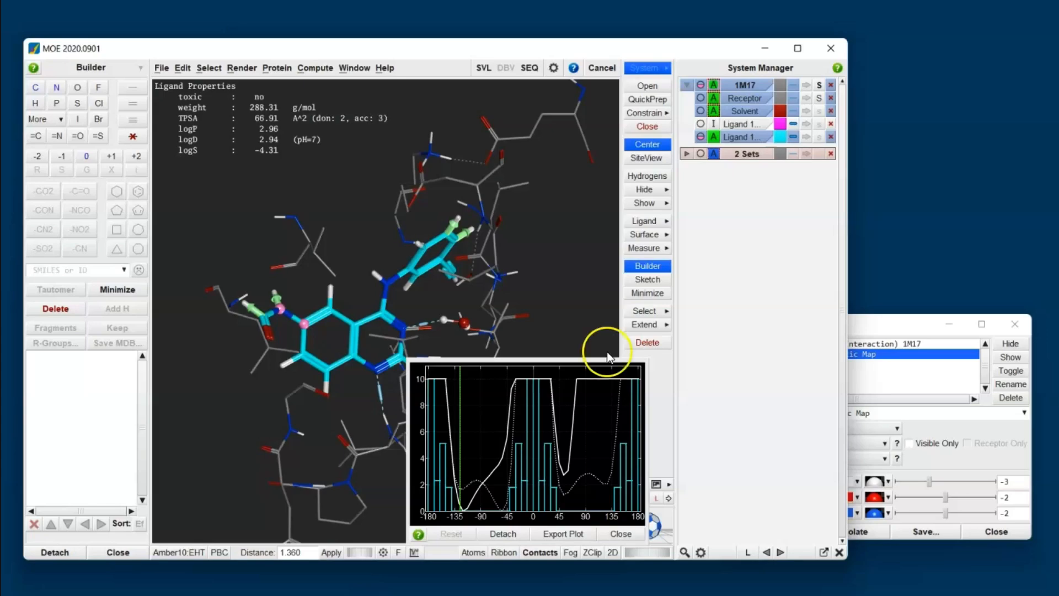
pyautogui.click(432, 492)
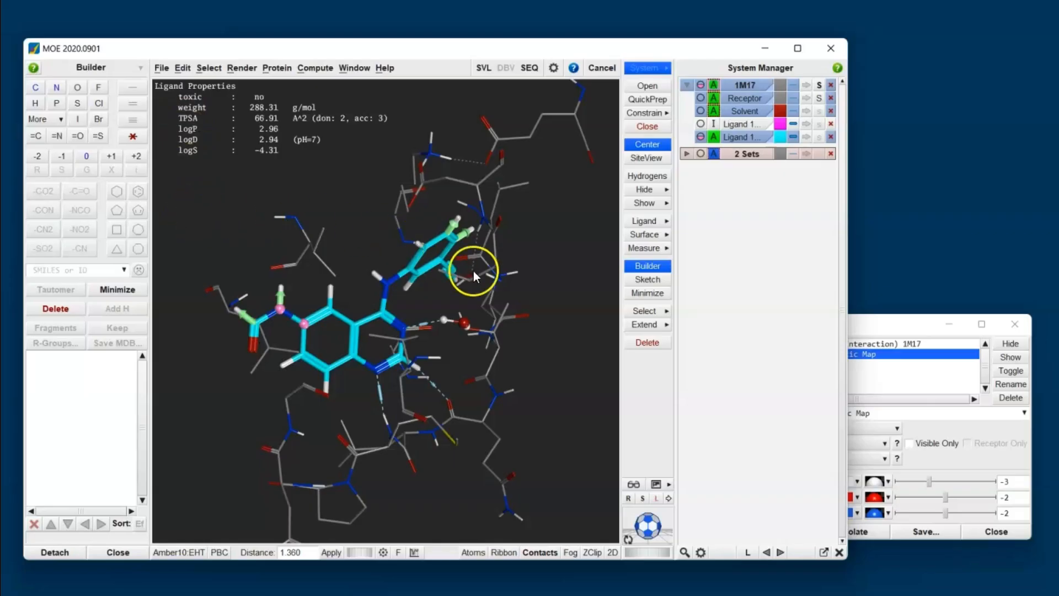
pyautogui.click(640, 296)
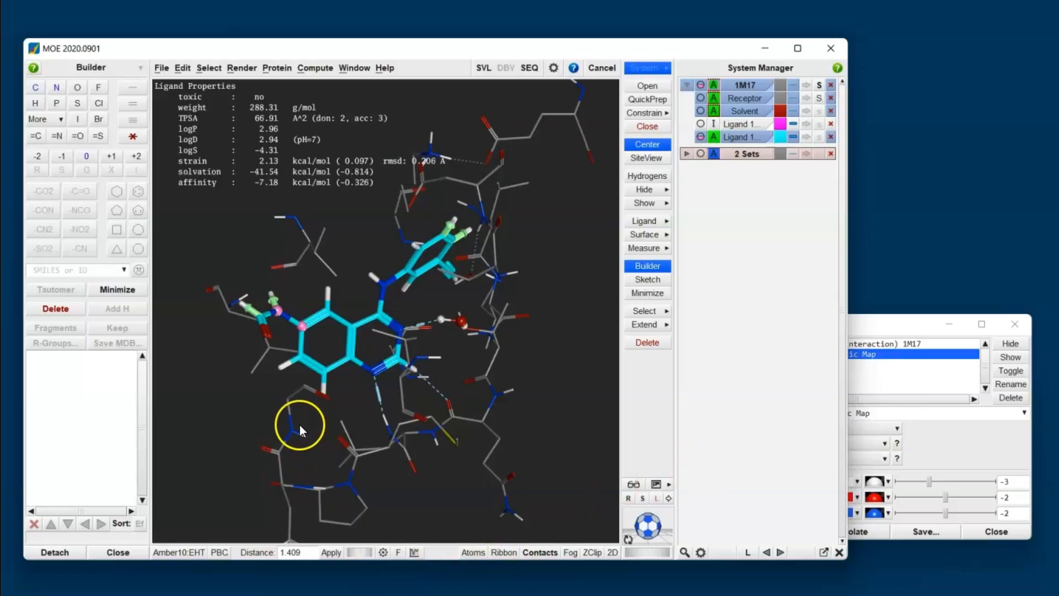
# Step: Extend the amide with two carbon atoms at its terminal hydrogen and minimize the ligand
pyautogui.keyDown('shift'); pyautogui.moveTo(299, 429); pyautogui.dragTo(411, 460, button='middle'); pyautogui.keyUp('shift')
pyautogui.scroll(4, 442, 422)
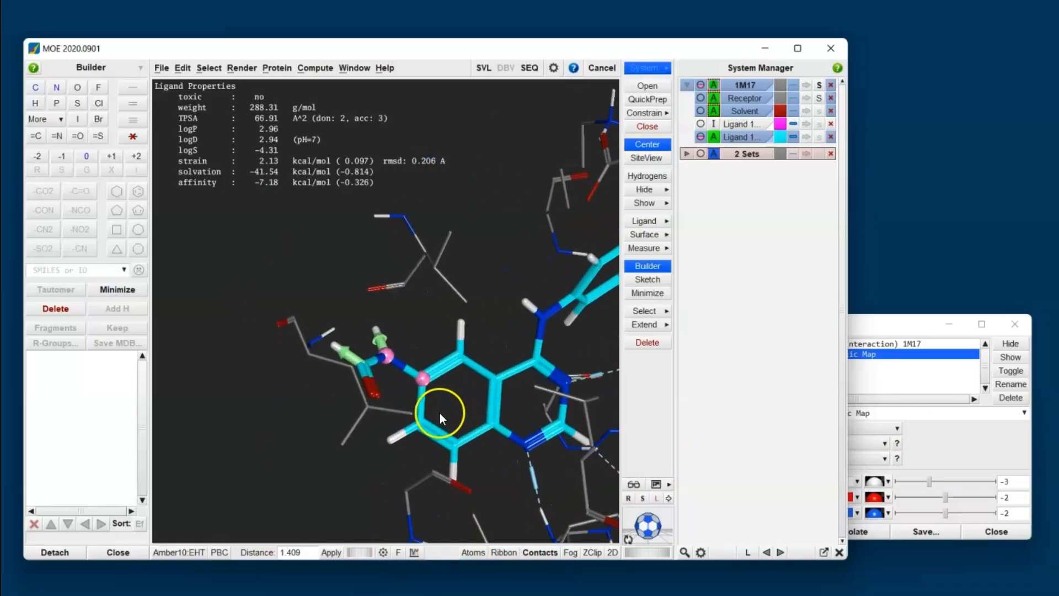
pyautogui.click(331, 349)
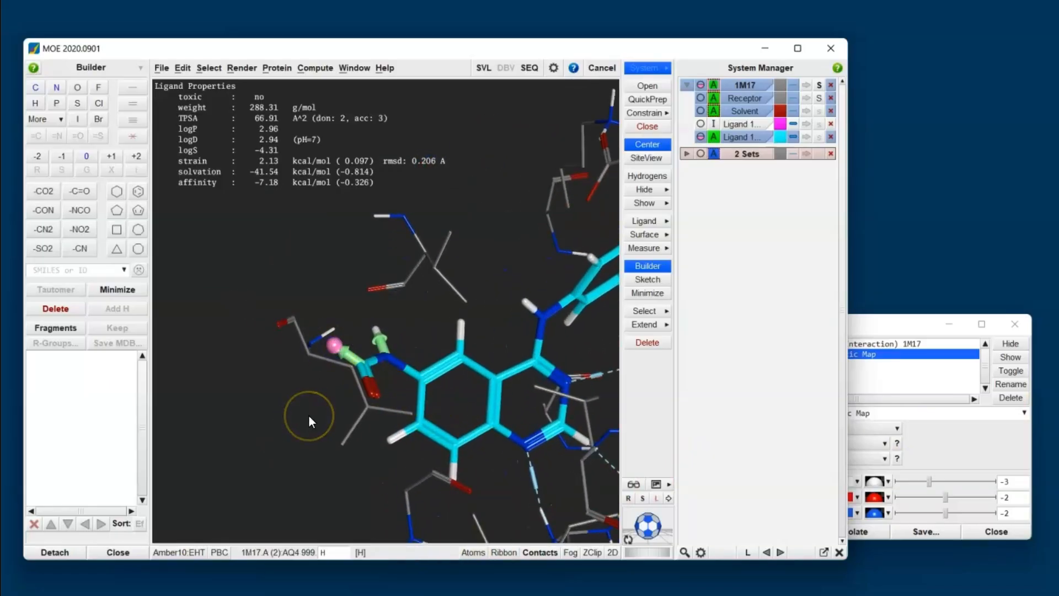
pyautogui.click(36, 87)
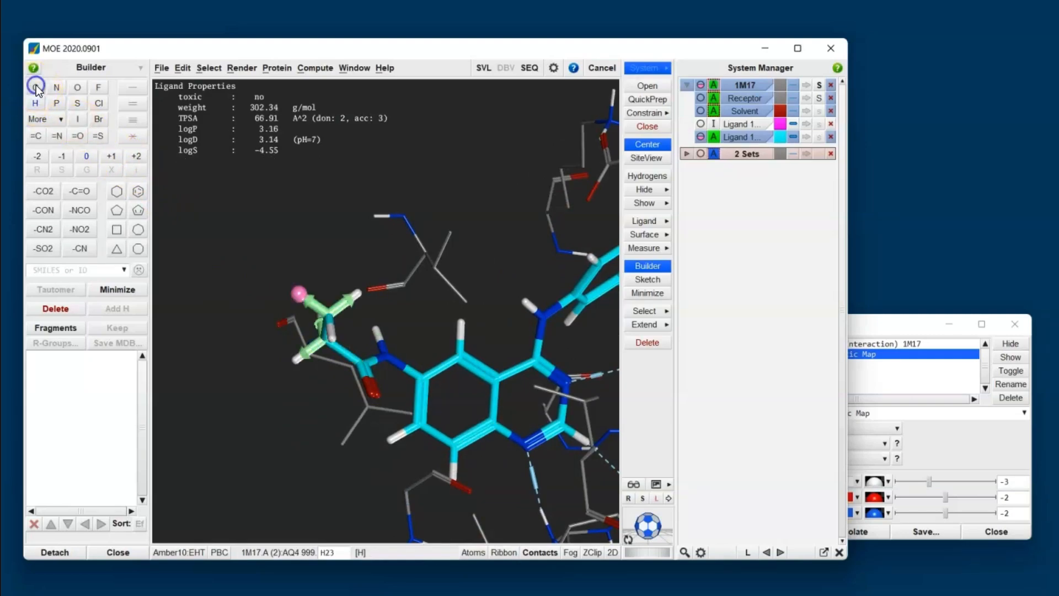
pyautogui.click(36, 87)
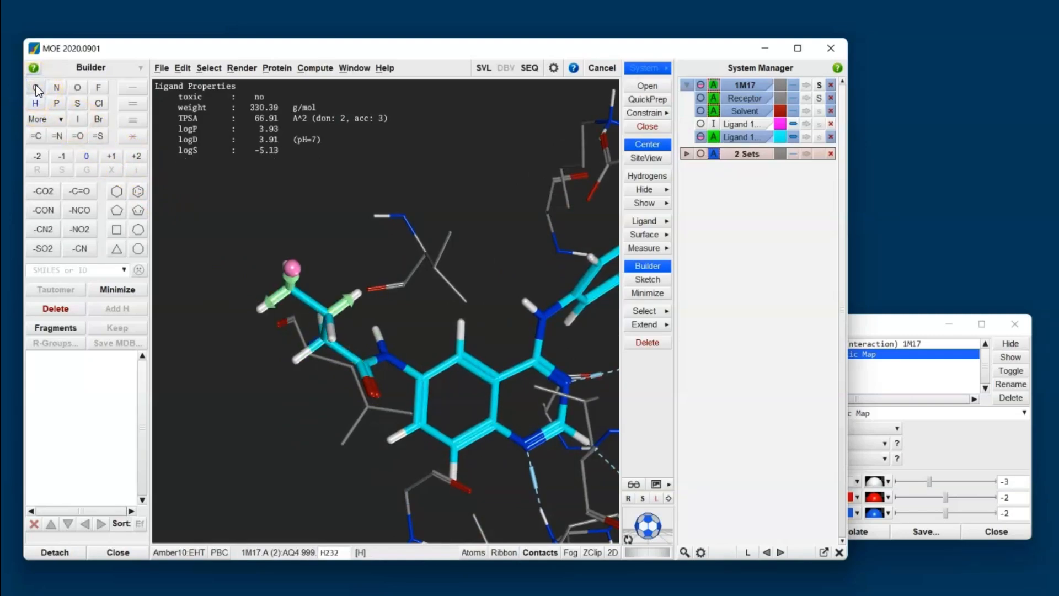
pyautogui.click(635, 294)
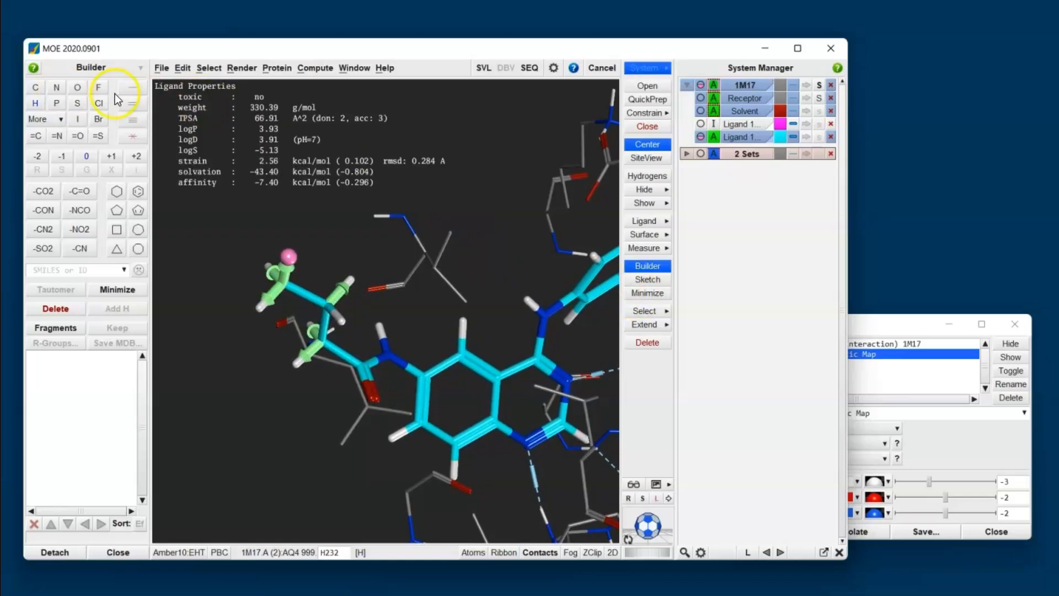
# Step: Convert the chain's terminal atom to nitrogen with a +1 charge and minimize the ligand
pyautogui.click(56, 91)
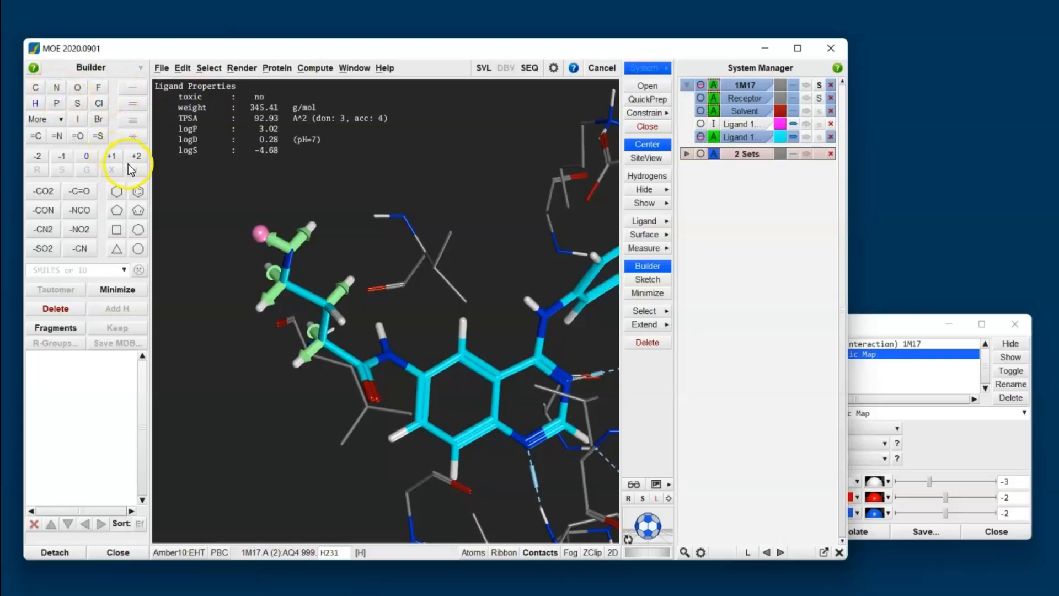
pyautogui.click(112, 156)
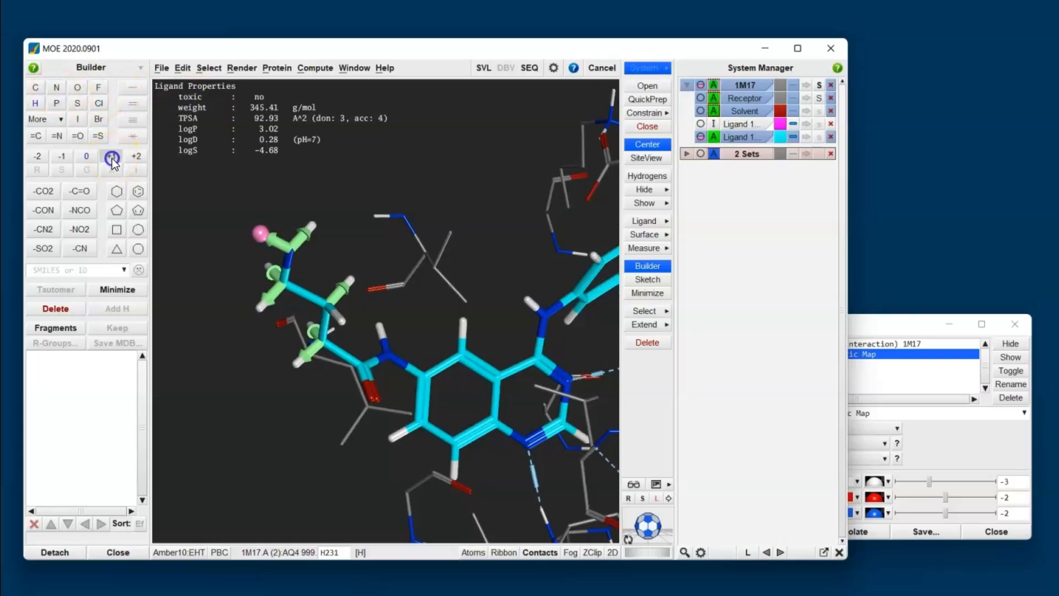
pyautogui.click(640, 292)
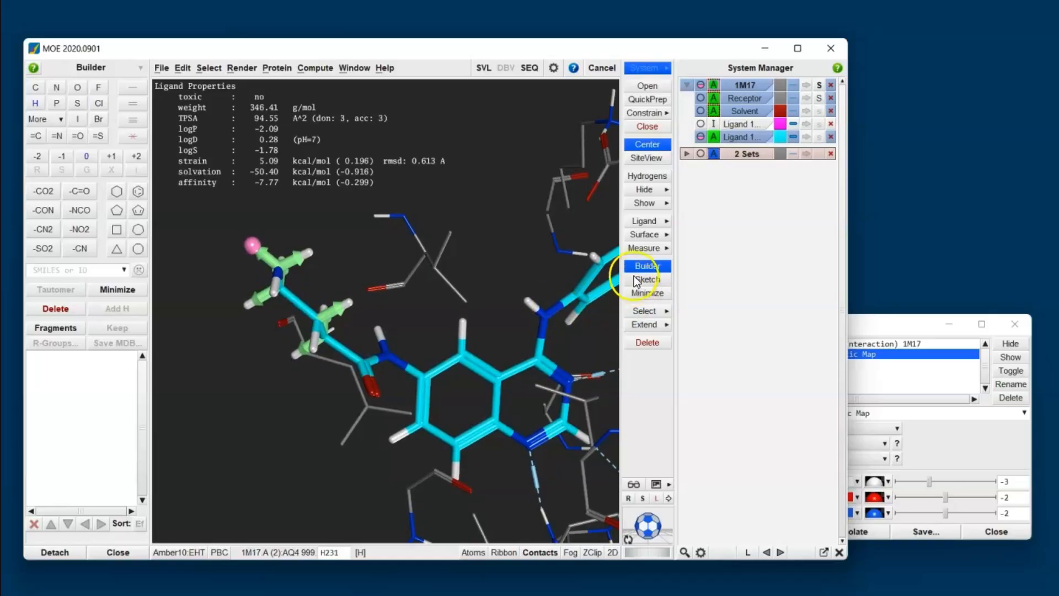
# Step: Turn off the ligand R-vector display, clear the selection and return to the site view
pyautogui.click(645, 221)
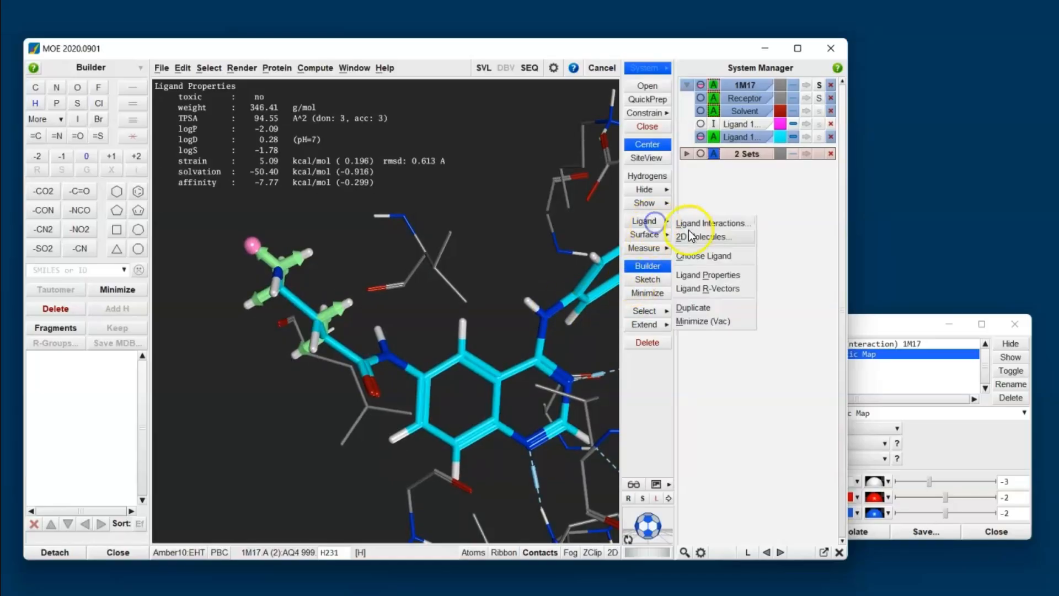
pyautogui.click(724, 287)
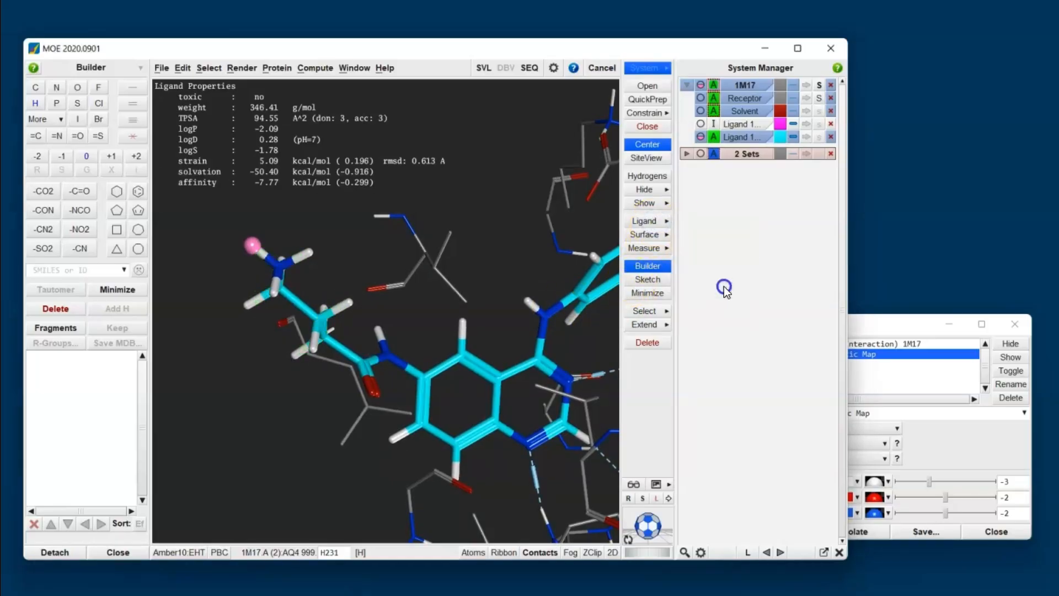
pyautogui.click(306, 404)
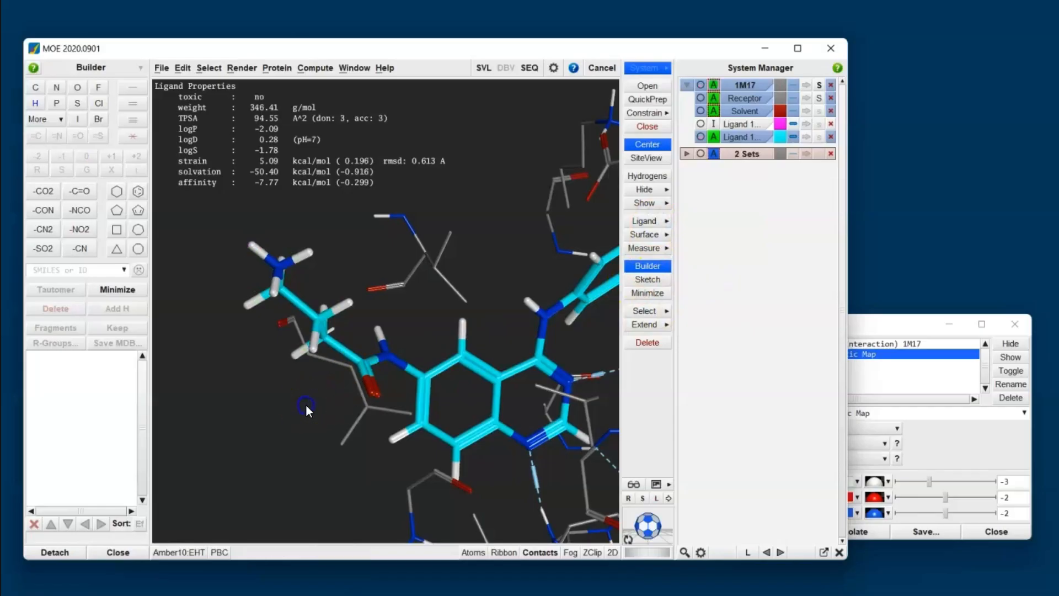
pyautogui.click(657, 160)
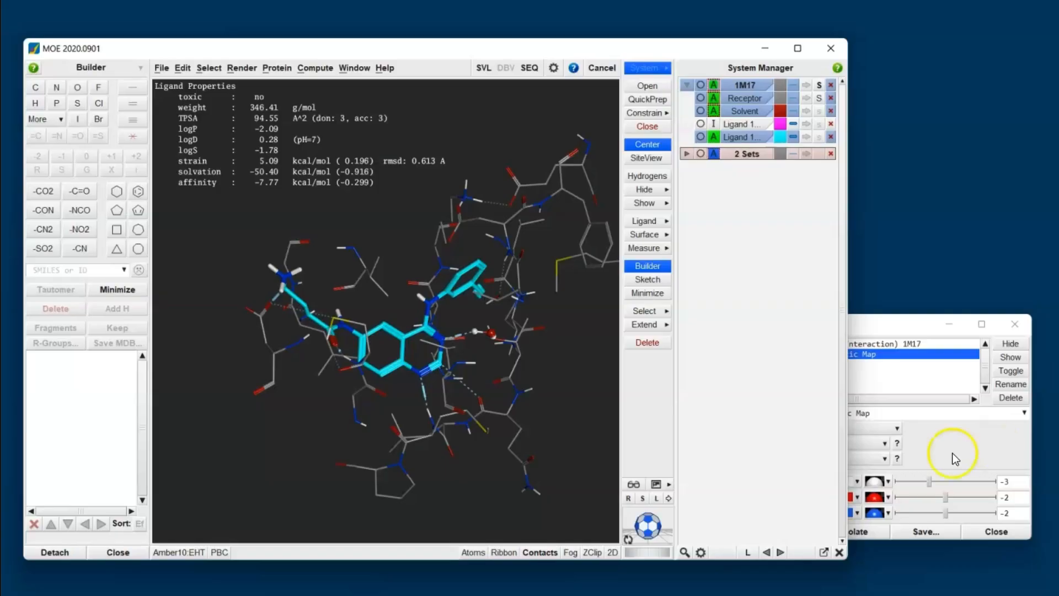
# Step: Select the ethynyl group on the aniline ring and delete it
pyautogui.moveTo(538, 385); pyautogui.dragTo(373, 285, button='middle')
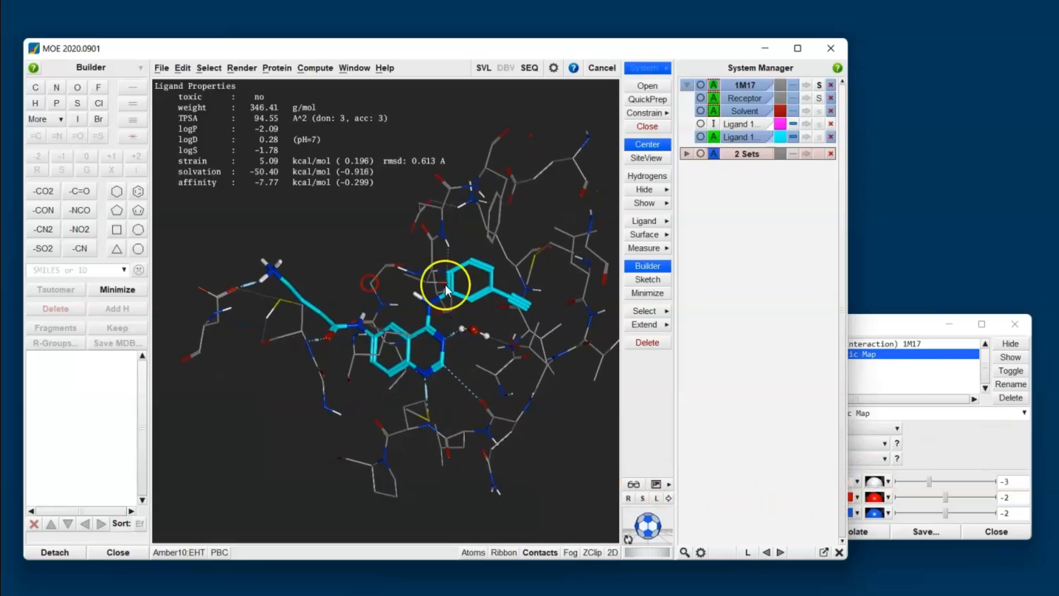
pyautogui.scroll(5, 559, 299)
pyautogui.keyDown('shift'); pyautogui.moveTo(509, 310); pyautogui.dragTo(389, 338, button='middle'); pyautogui.keyUp('shift')
pyautogui.scroll(3, 491, 332)
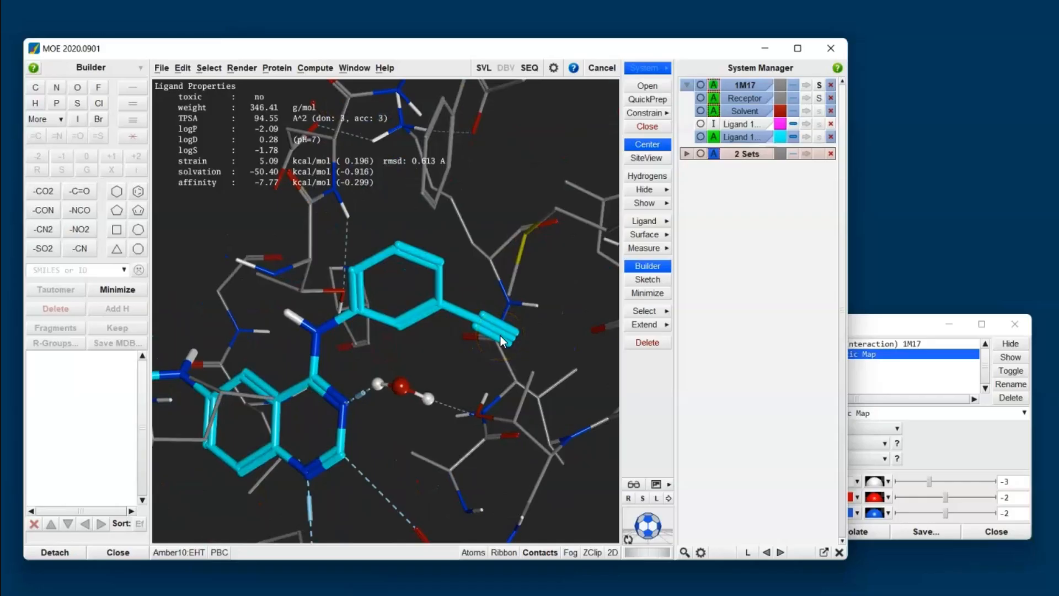
pyautogui.click(499, 334)
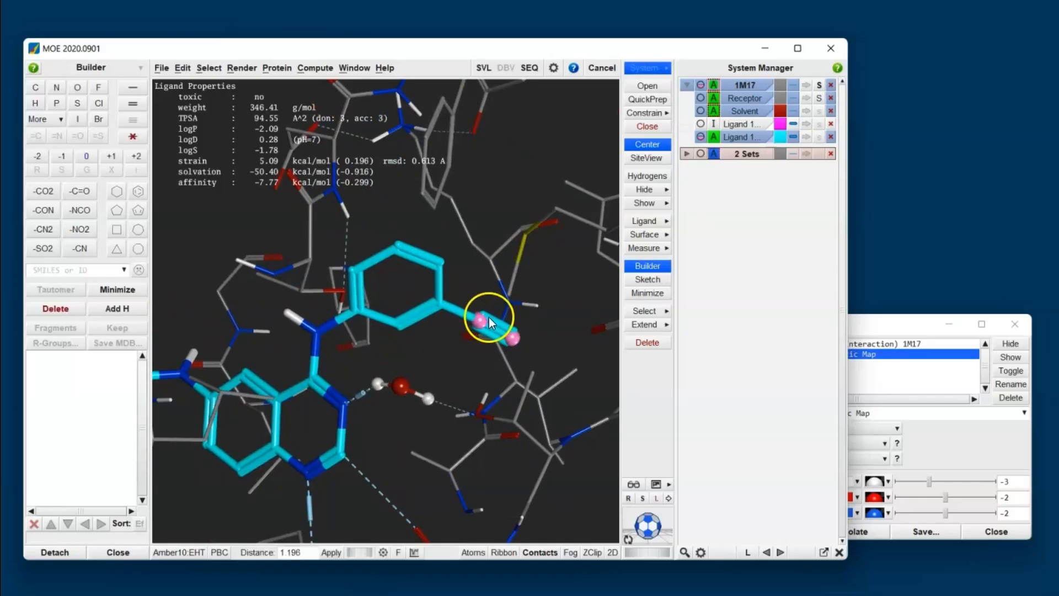
pyautogui.click(644, 346)
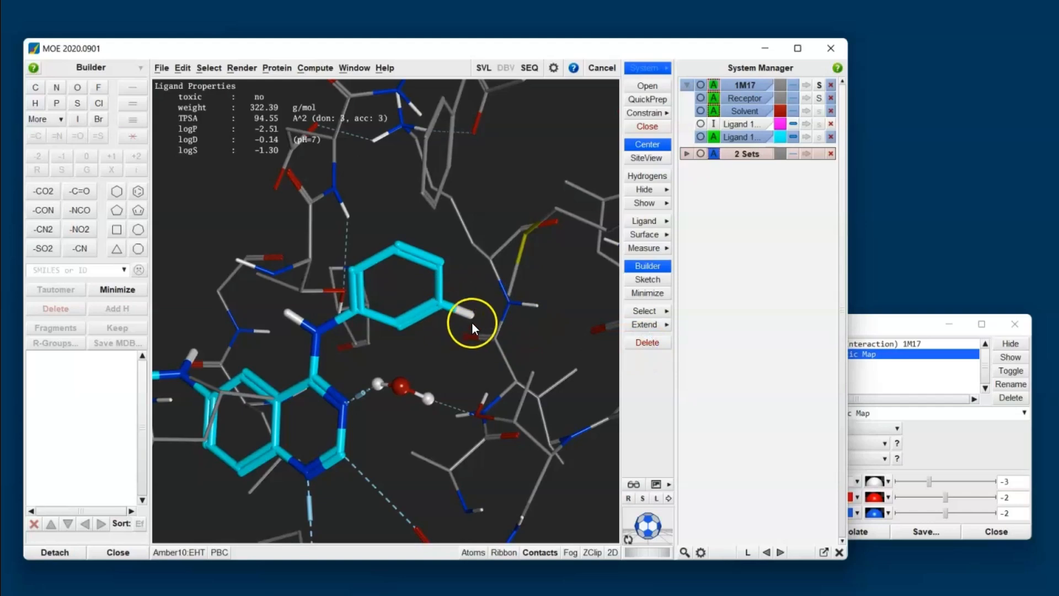
# Step: Pick the ring hydrogen left by the ethynyl, open R-group substitutions and step through them to -F
pyautogui.click(470, 318)
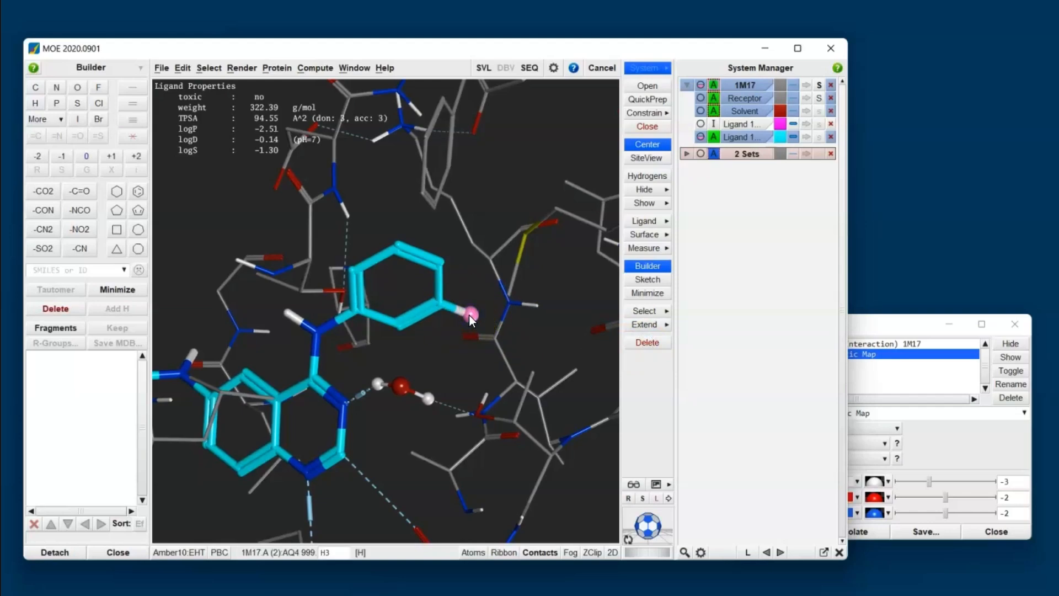
pyautogui.click(487, 327)
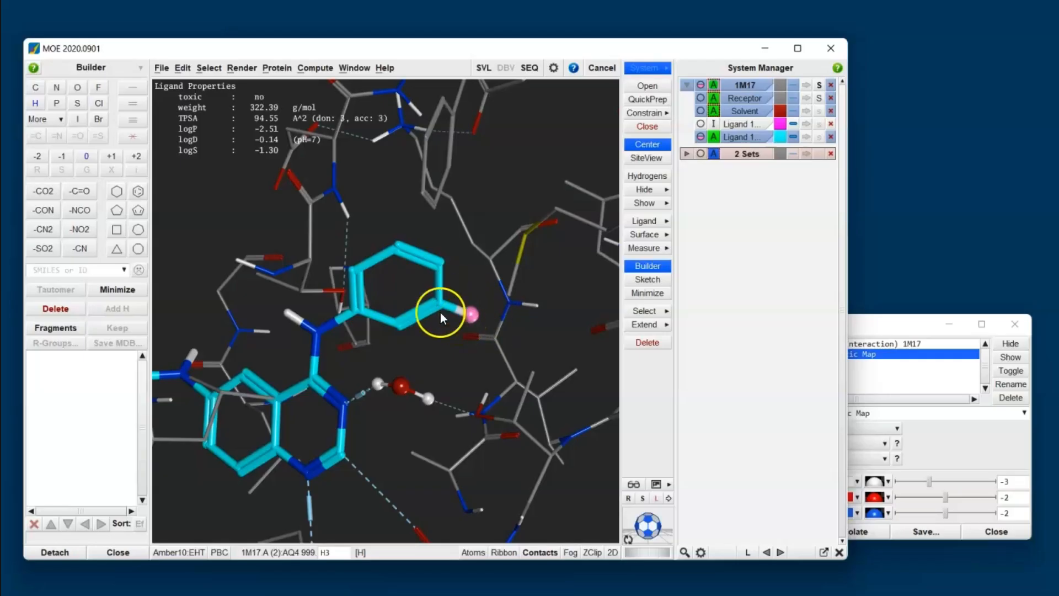
pyautogui.click(68, 330)
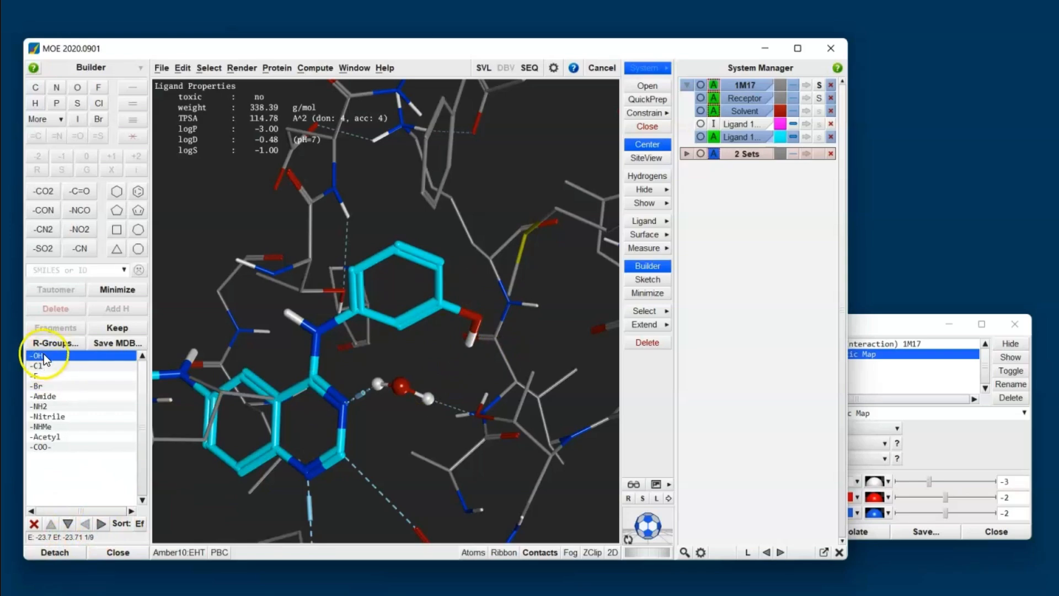
pyautogui.click(102, 525)
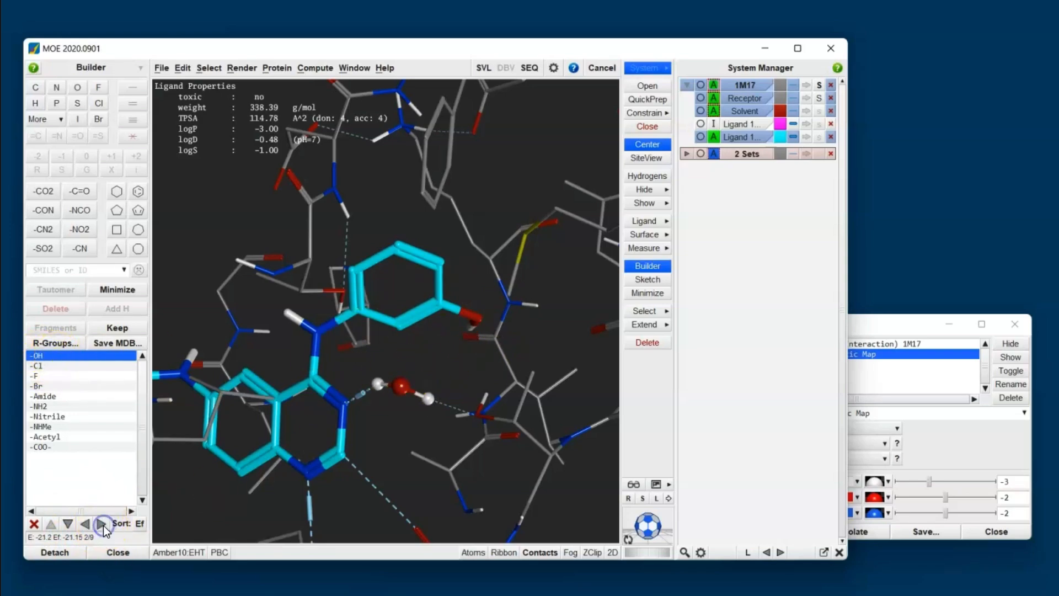
pyautogui.click(102, 524)
pyautogui.click(103, 524)
pyautogui.click(103, 524)
pyautogui.click(102, 524)
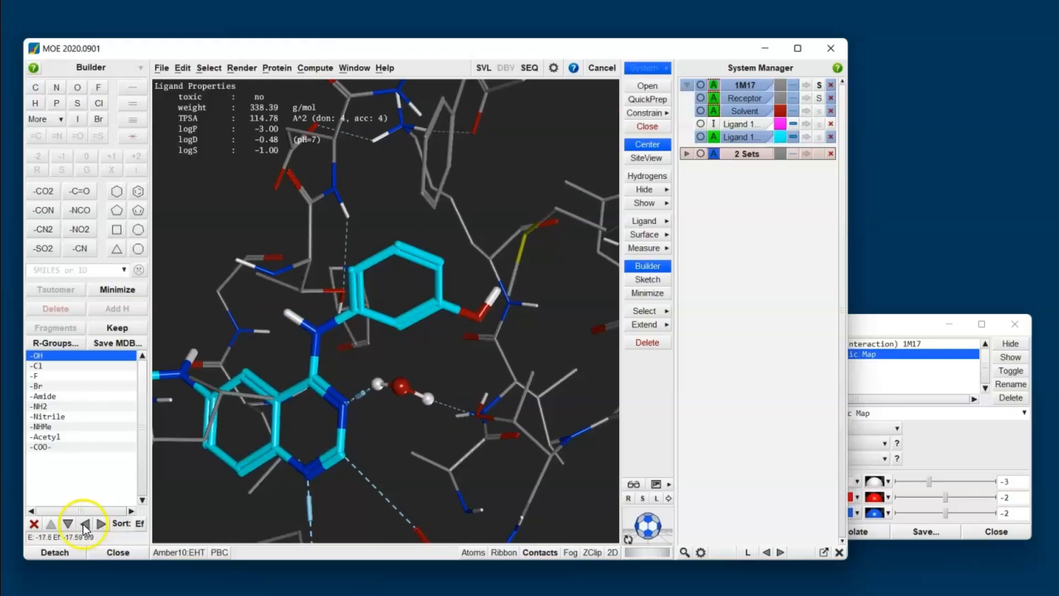
pyautogui.click(68, 523)
pyautogui.click(68, 523)
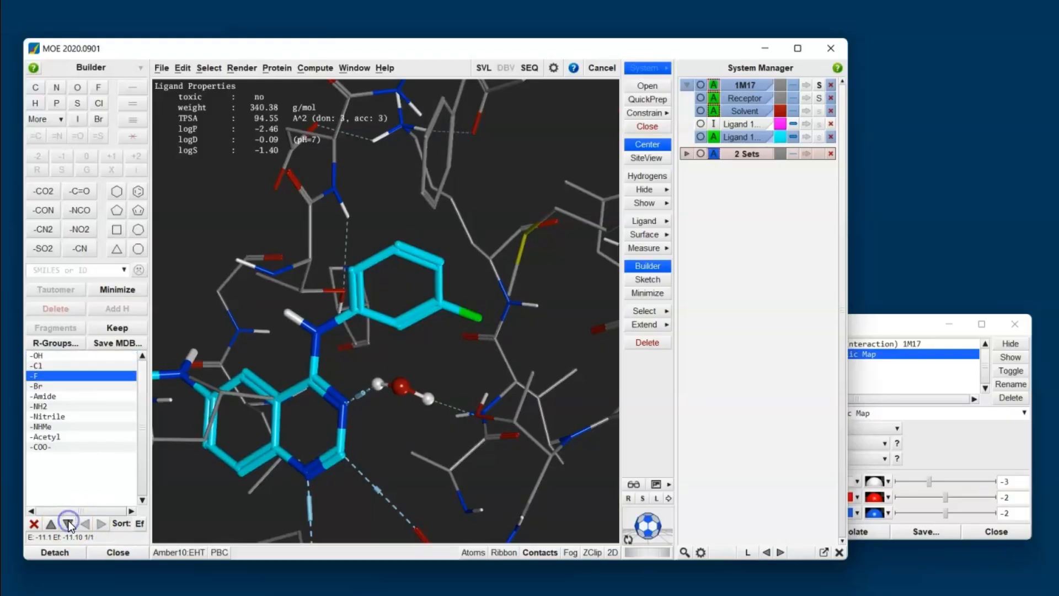
# Step: Step the R-group substitution on to -Br and minimize the modified ligand
pyautogui.click(69, 523)
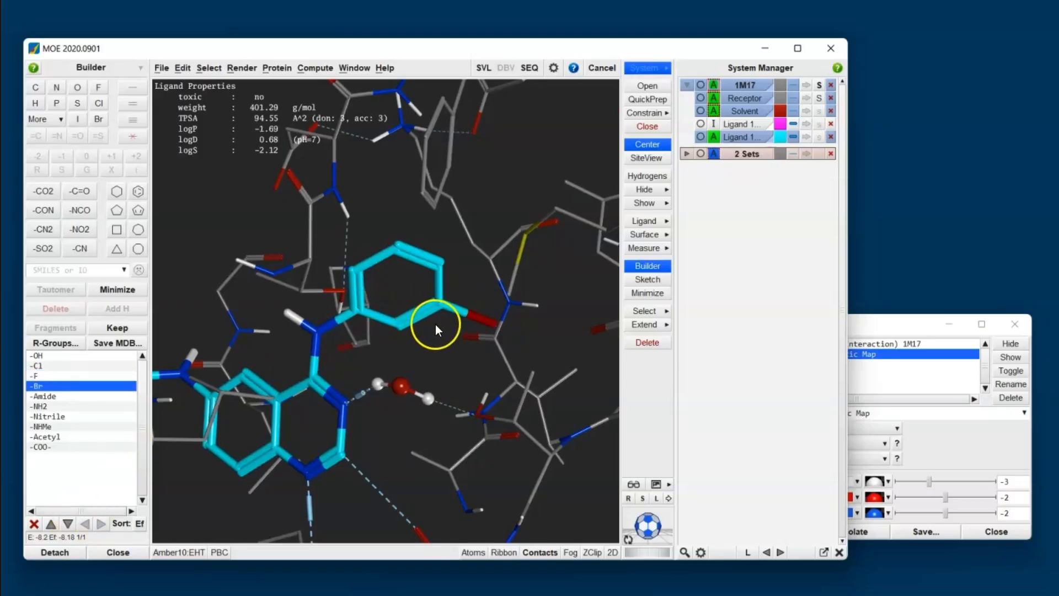
pyautogui.click(658, 295)
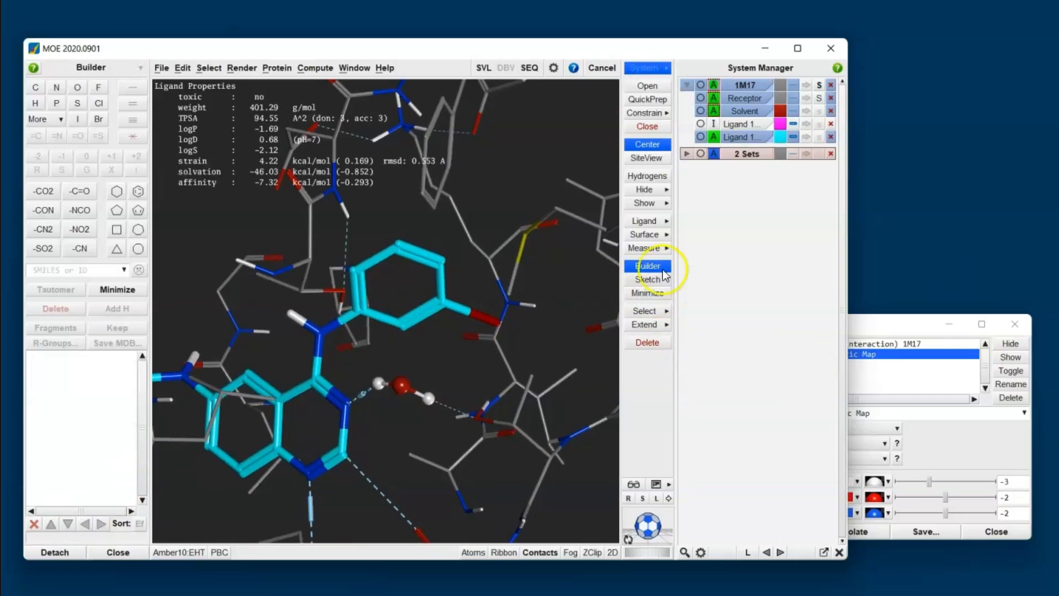
# Step: Activate the original ligand so it overlays the modified ligand in the site
pyautogui.click(647, 144)
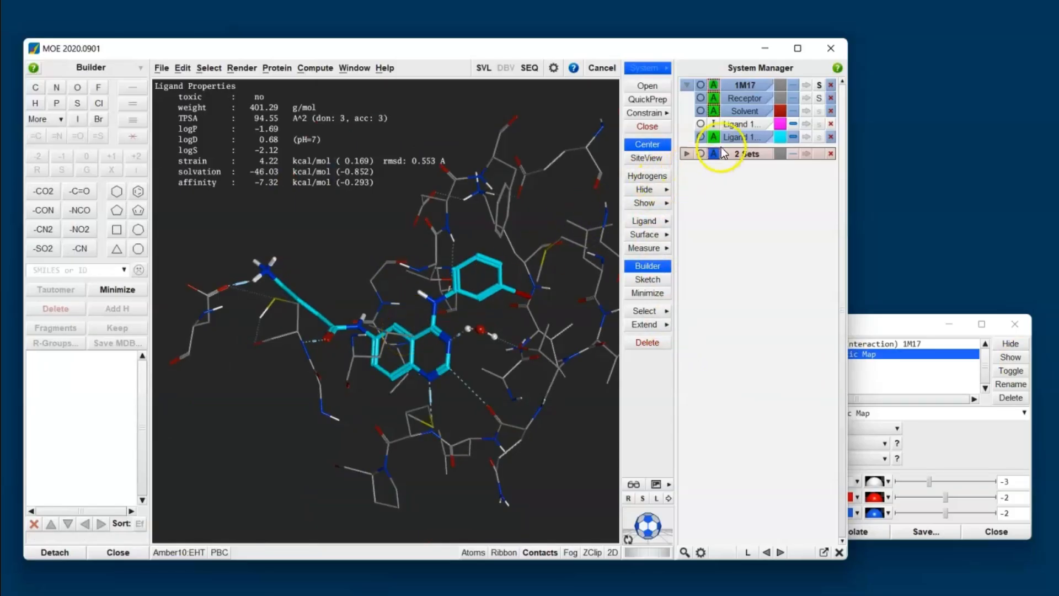
pyautogui.click(740, 128)
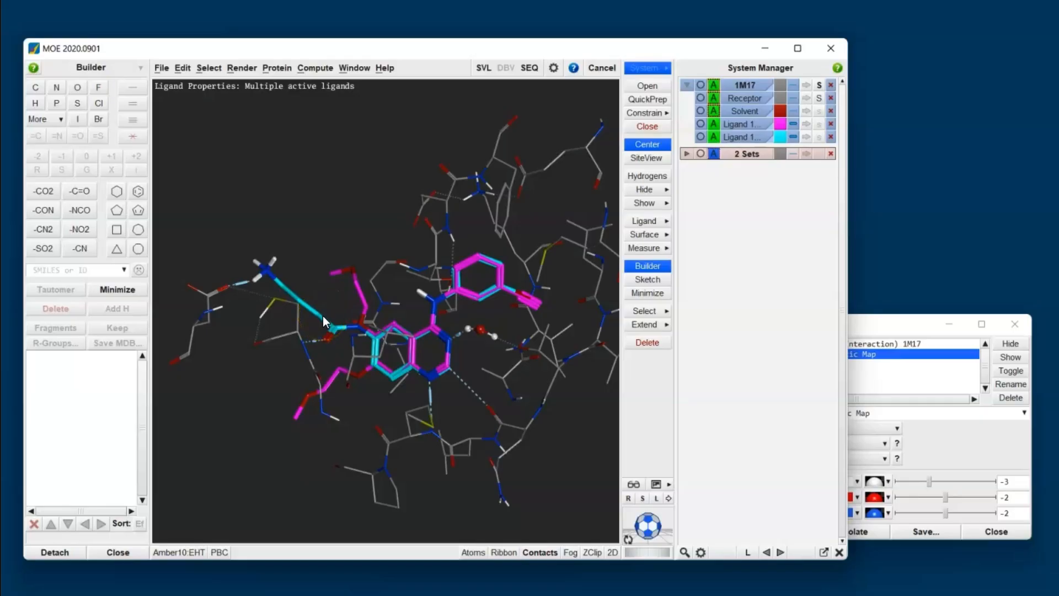
# Step: Show the 1M17 Electrostatic Map around the overlaid ligands
pyautogui.scroll(1, 479, 358)
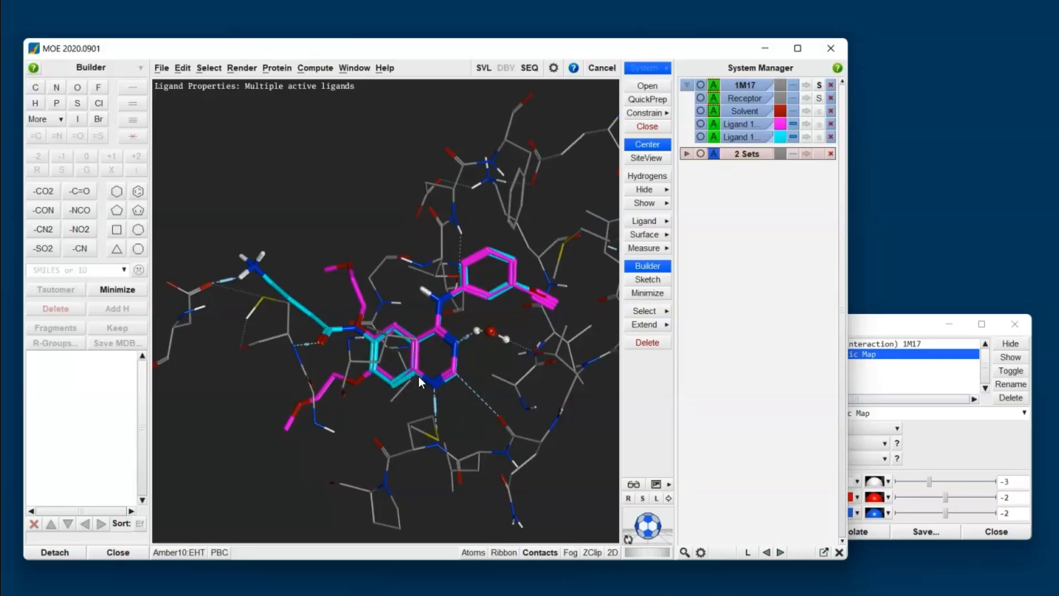
pyautogui.click(236, 325)
pyautogui.click(1009, 360)
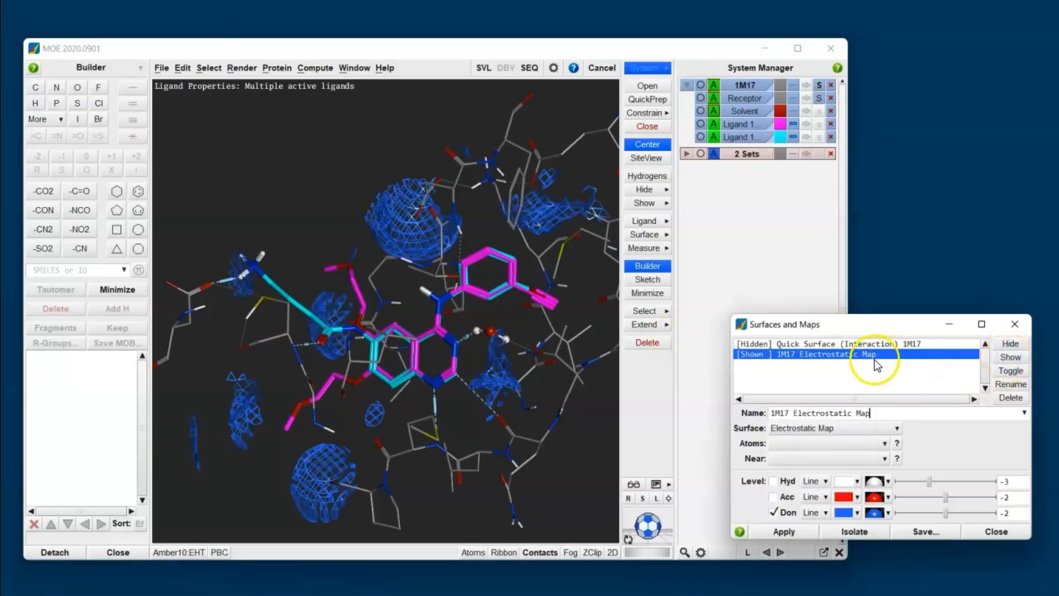